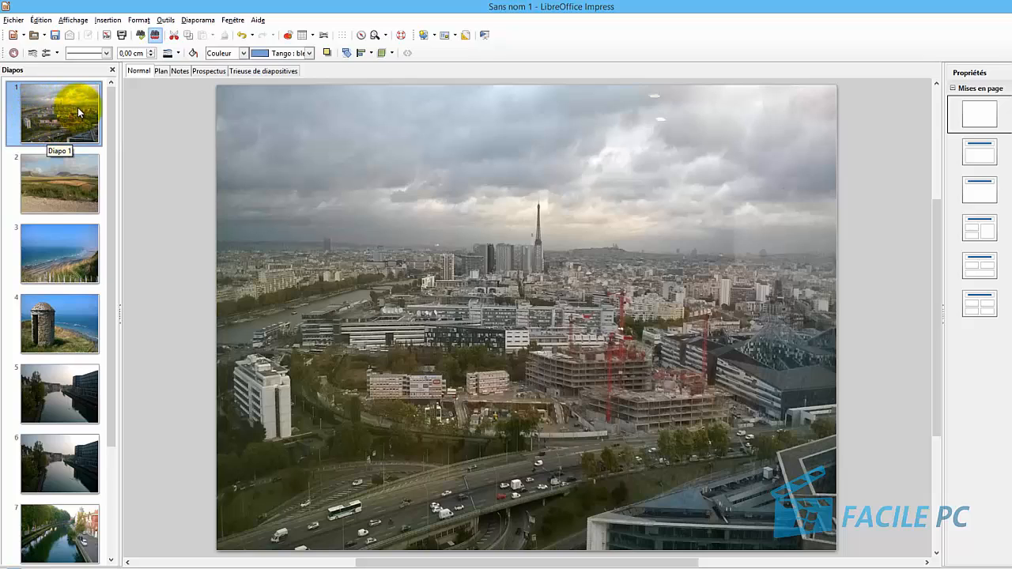
Step: Open the transition settings for slide 1, try Balayage en haut and Balayage à droite, and choose the last clockwise wheel transition
right_click(65, 107)
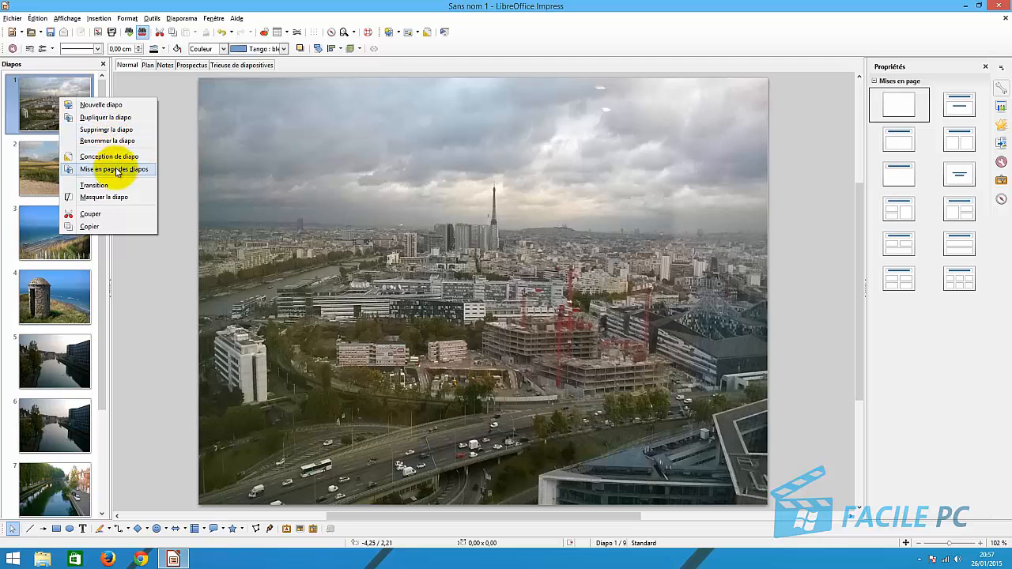
click(114, 184)
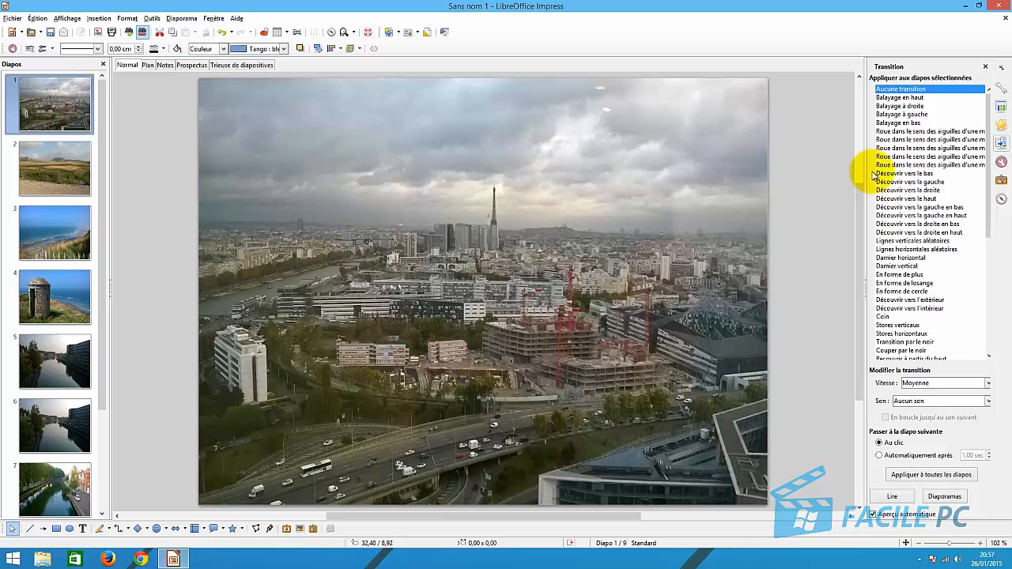
click(889, 97)
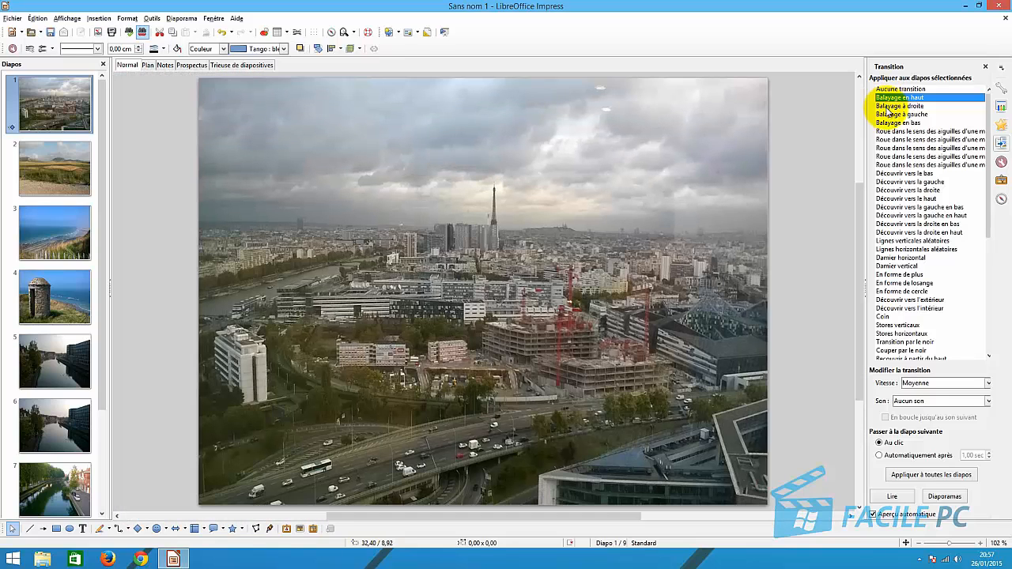
click(888, 107)
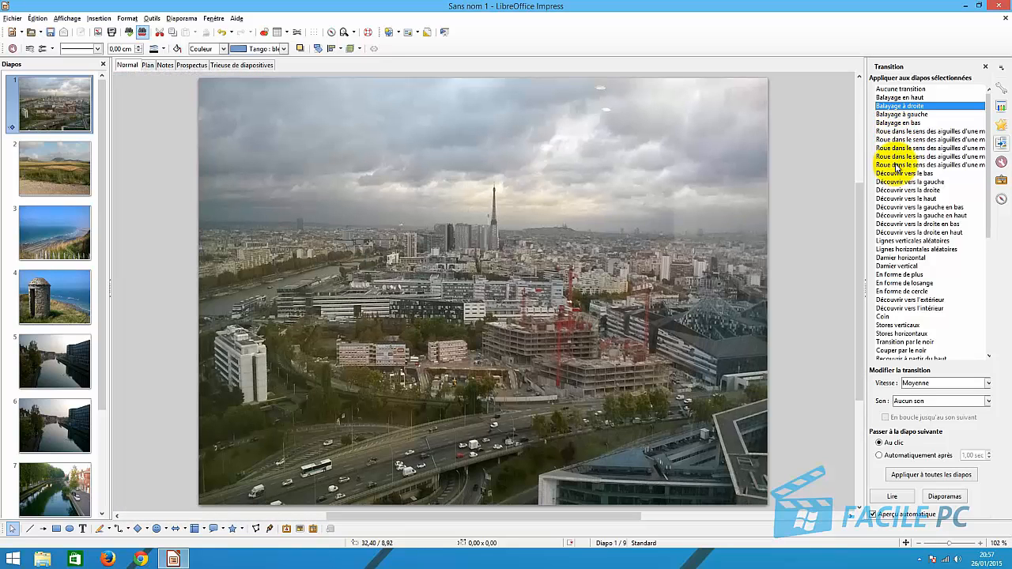
click(897, 165)
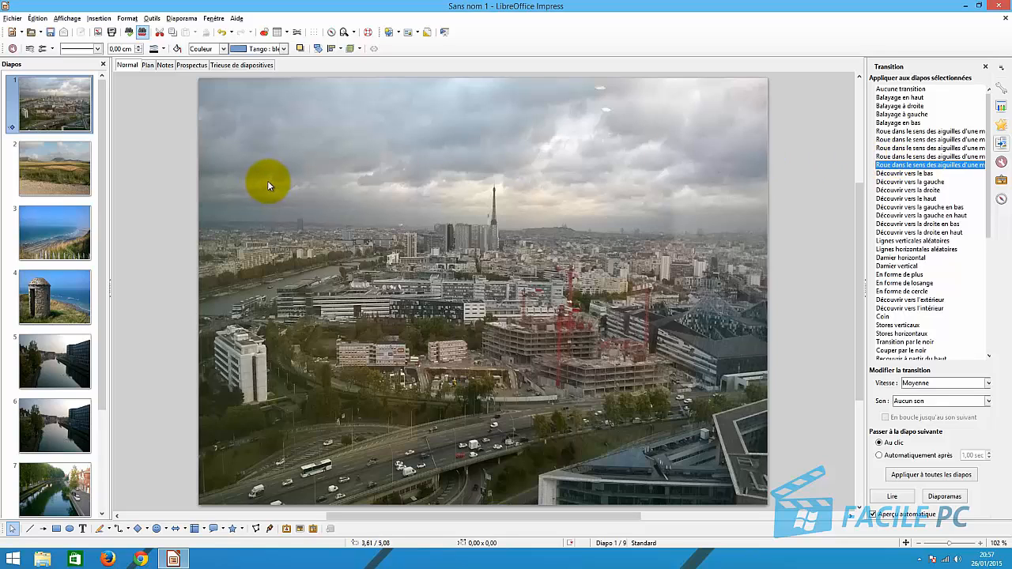
Step: Apply the Damier horizontal transition to slide 2 and the Stores verticaux transition to slide 3
click(41, 177)
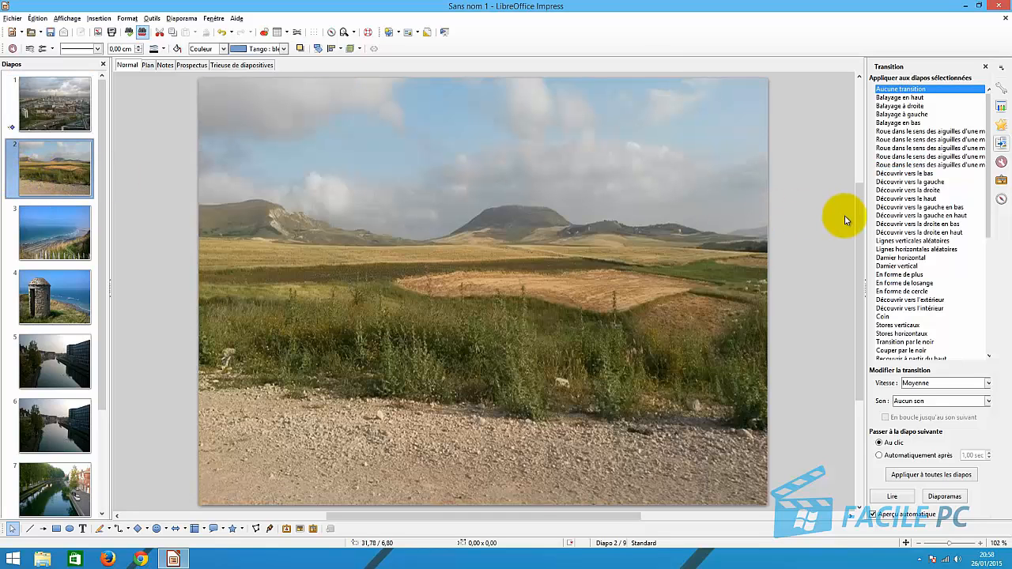
click(908, 259)
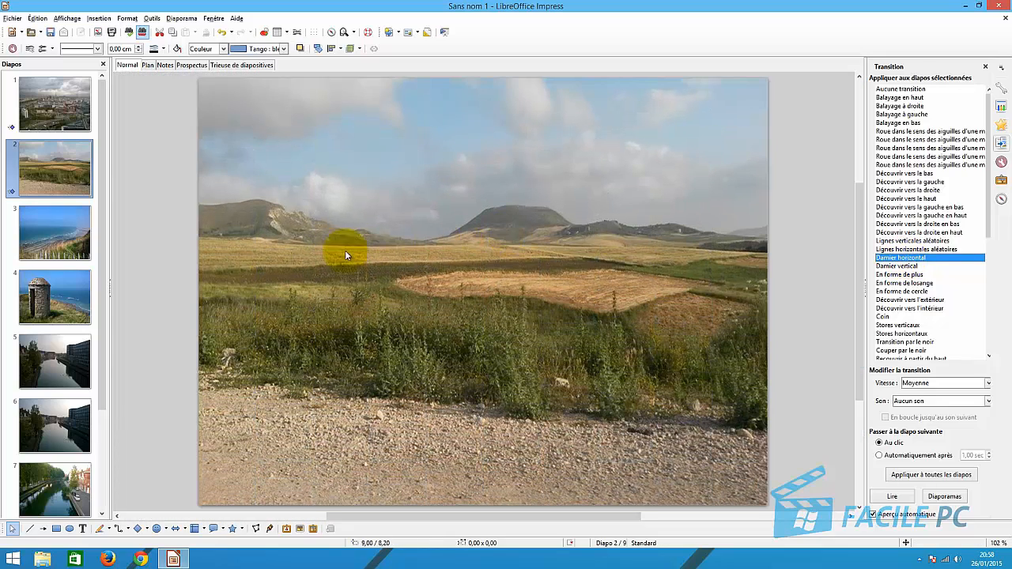
click(70, 243)
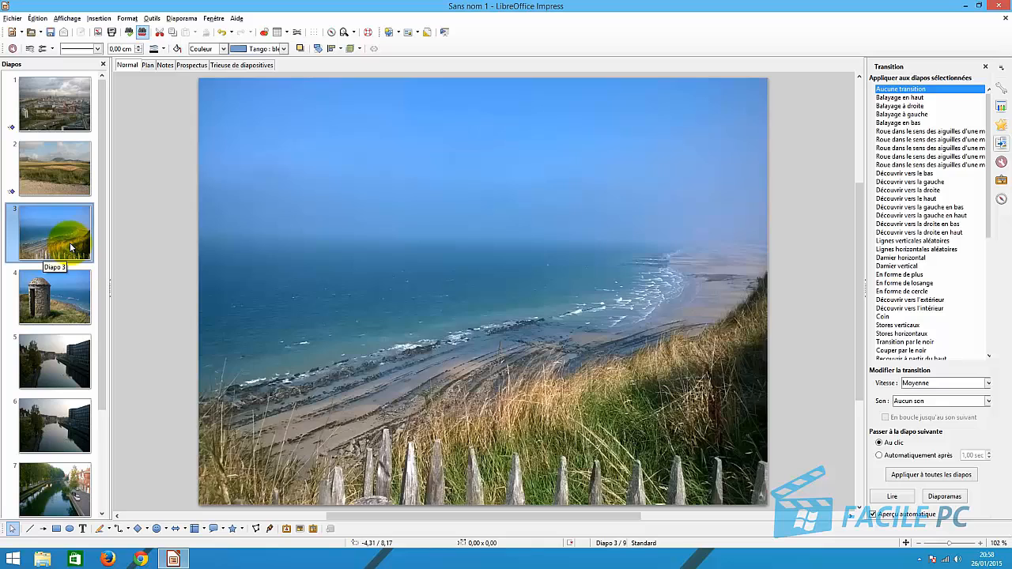
click(889, 326)
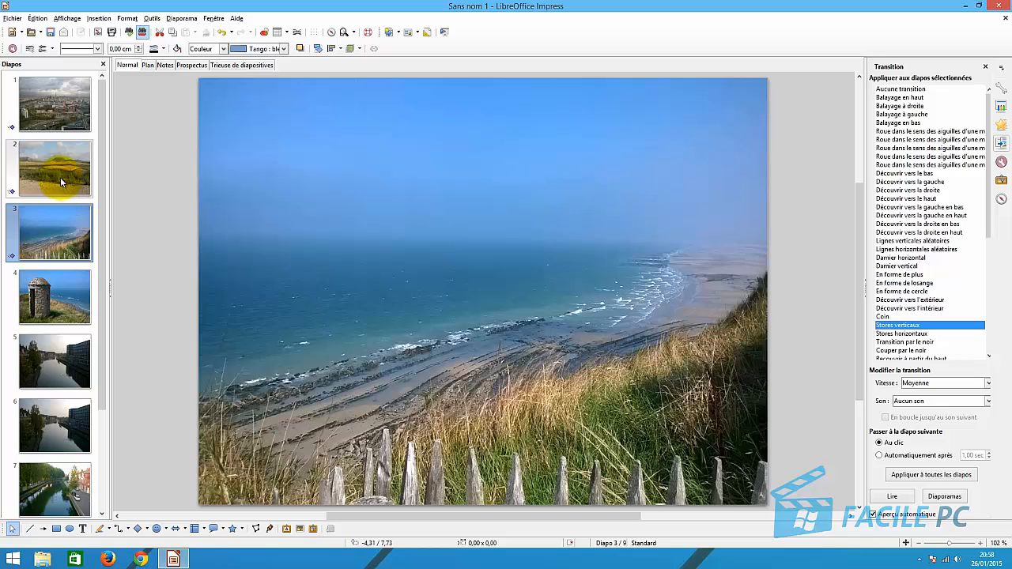
Step: Apply the Recouvrir à partir de la gauche transition to slides 1 through 9 together and check it on slides 5 and 7
click(41, 113)
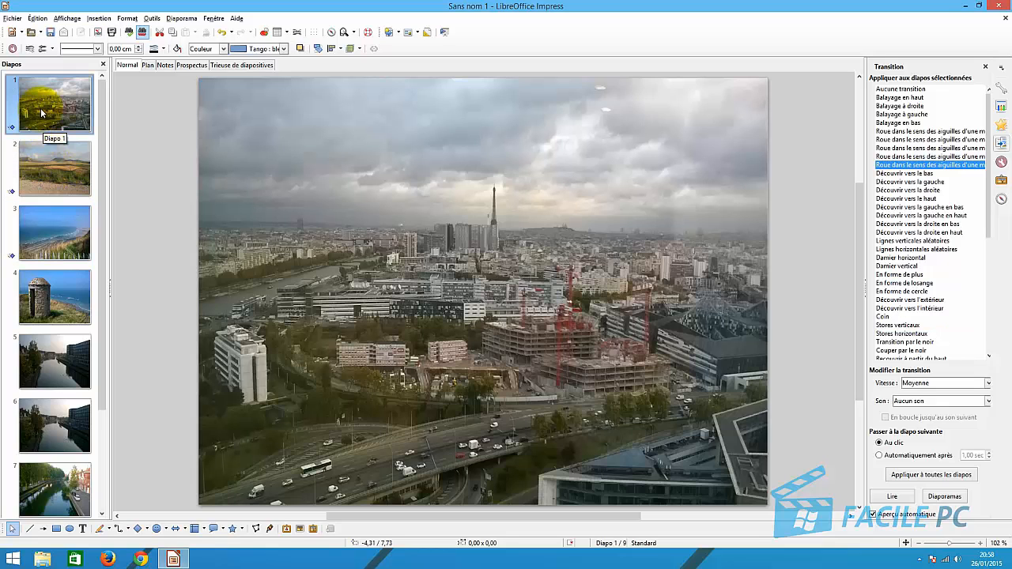
drag(108, 181, 108, 305)
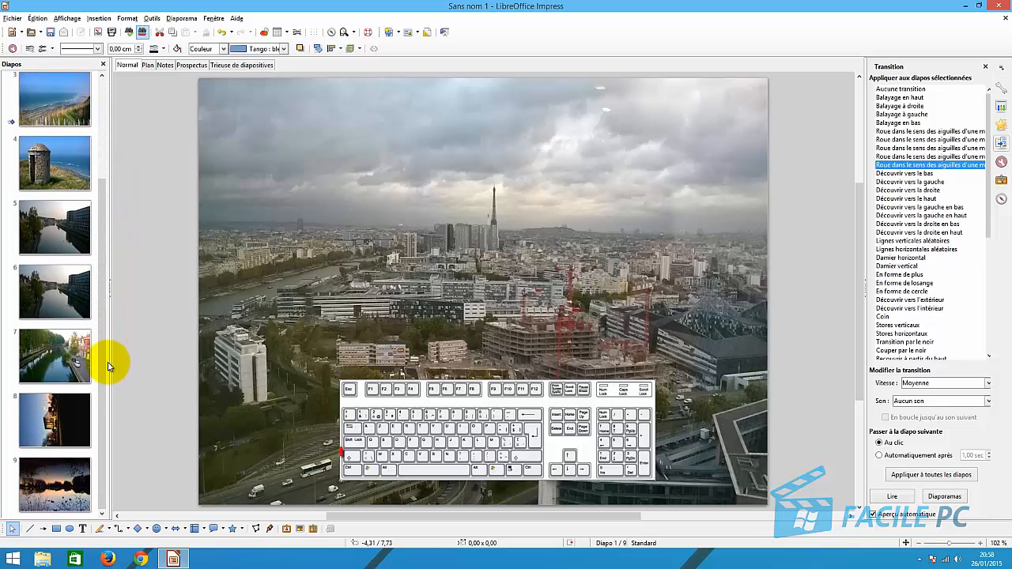
shift+click(60, 486)
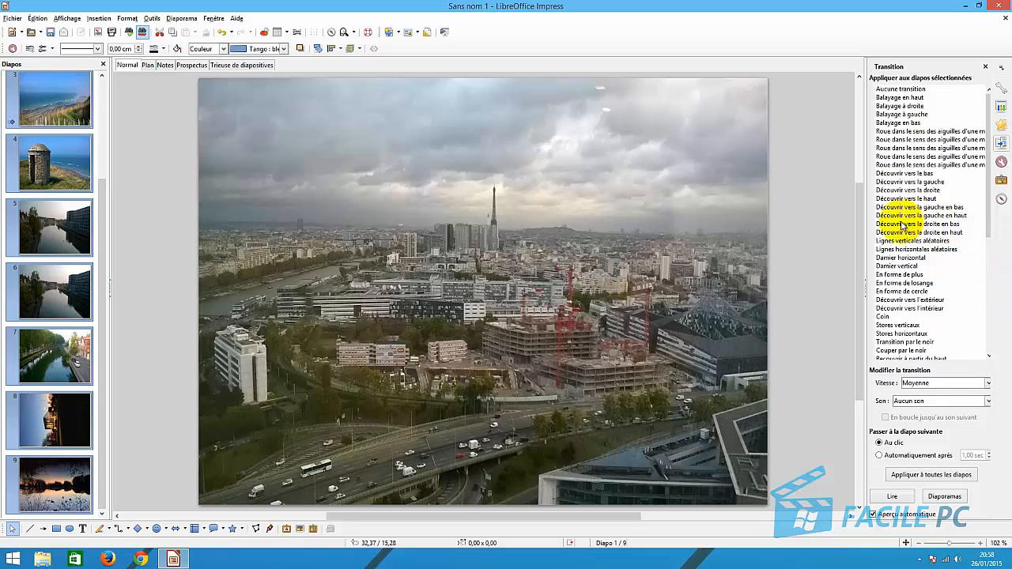
scroll(910, 352, down, 1)
click(918, 350)
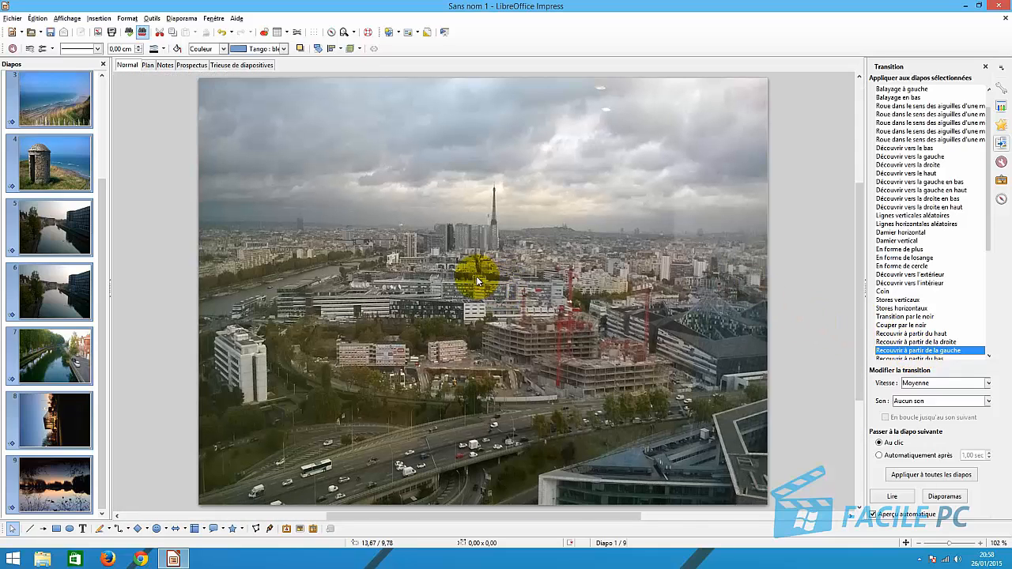
click(68, 236)
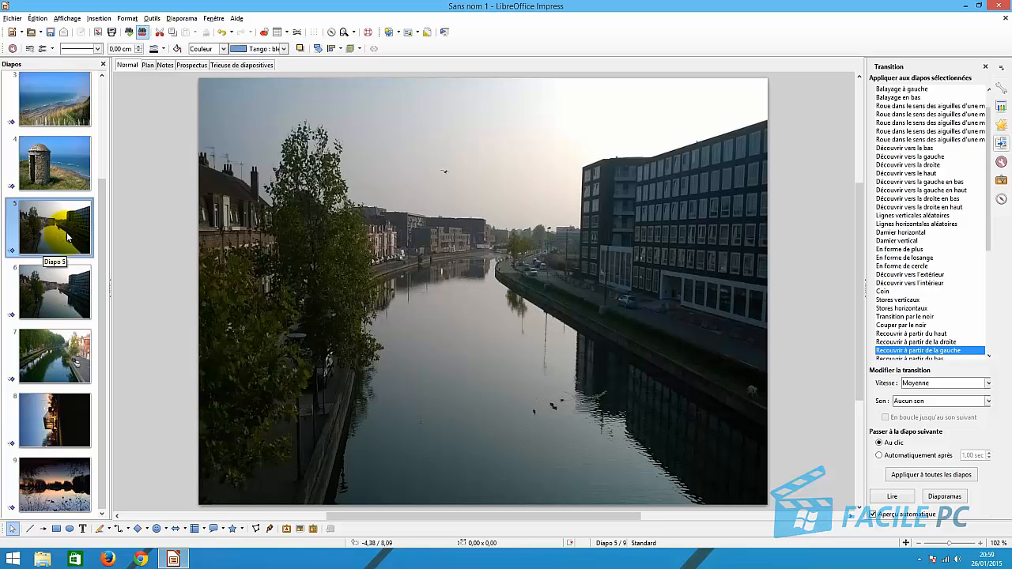
click(50, 365)
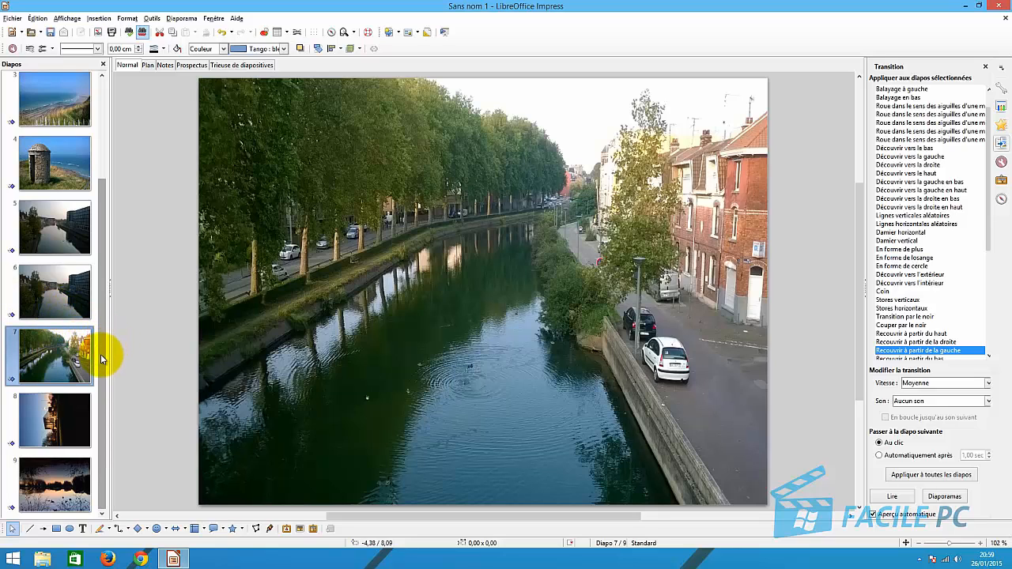
Step: Add a text box about 12.2 cm wide reading "Paris" in the lower-left area of slide 1's photo
drag(100, 354, 103, 219)
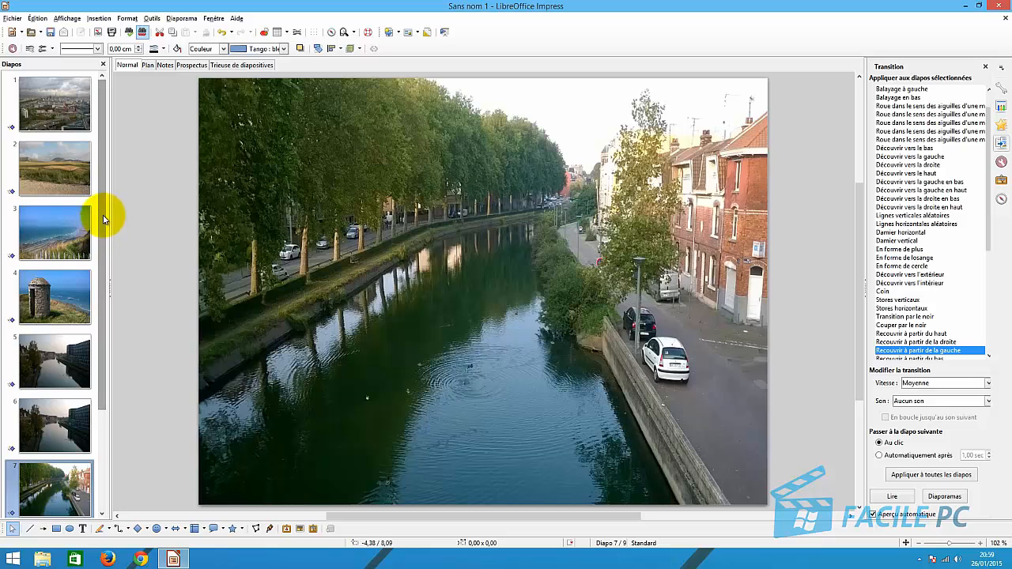
click(74, 108)
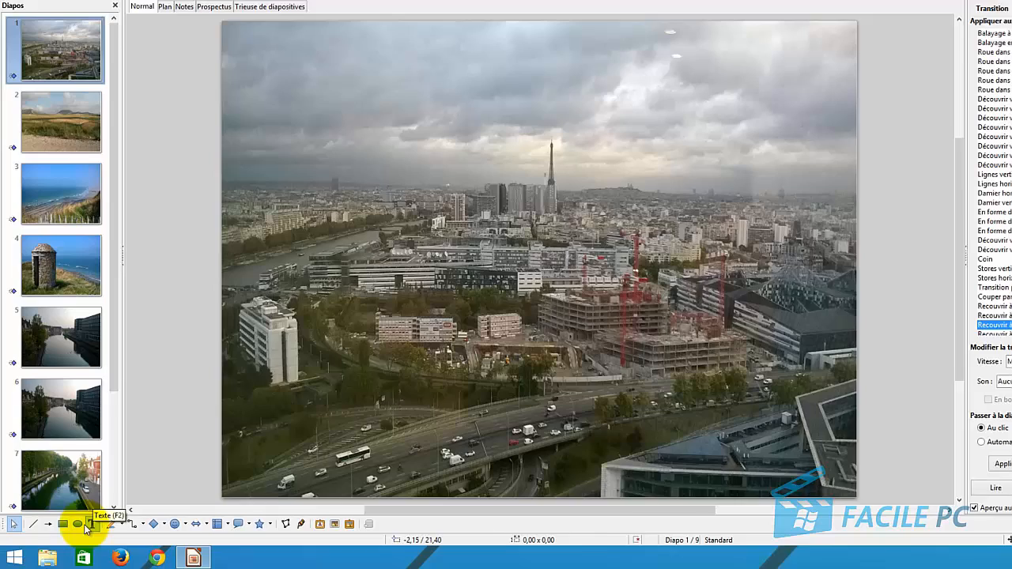
click(88, 525)
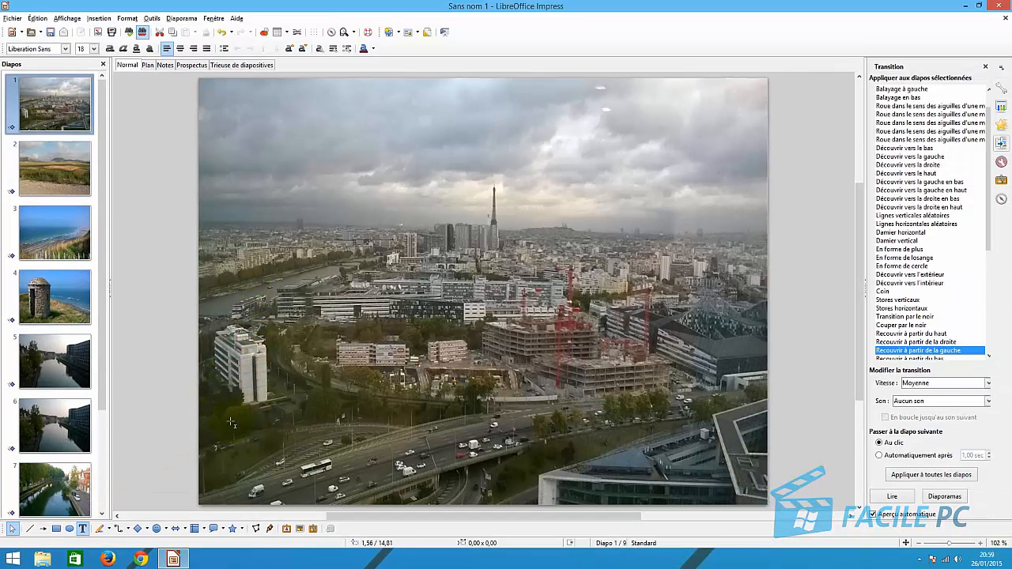
drag(221, 407, 469, 461)
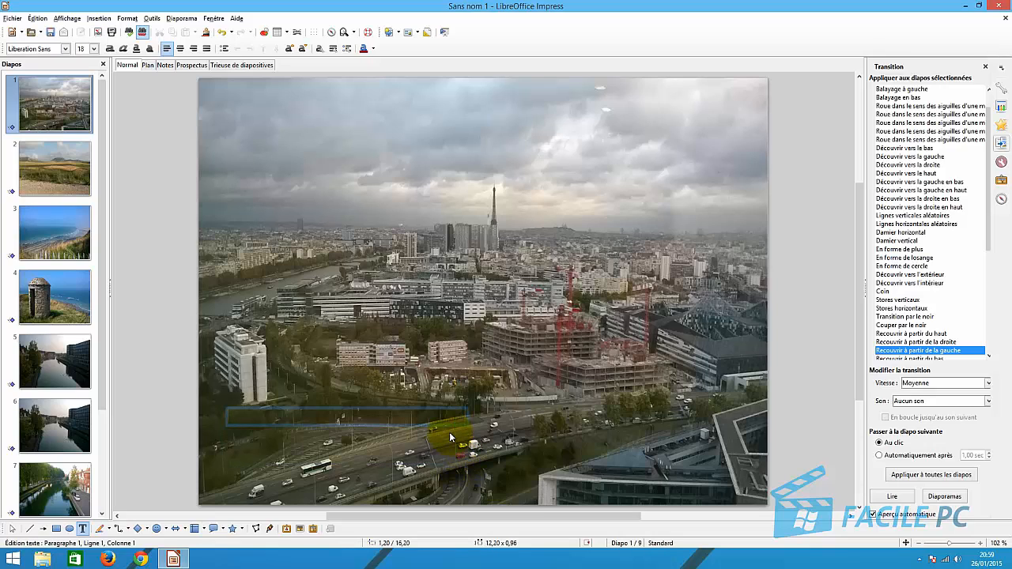
text(Paris)
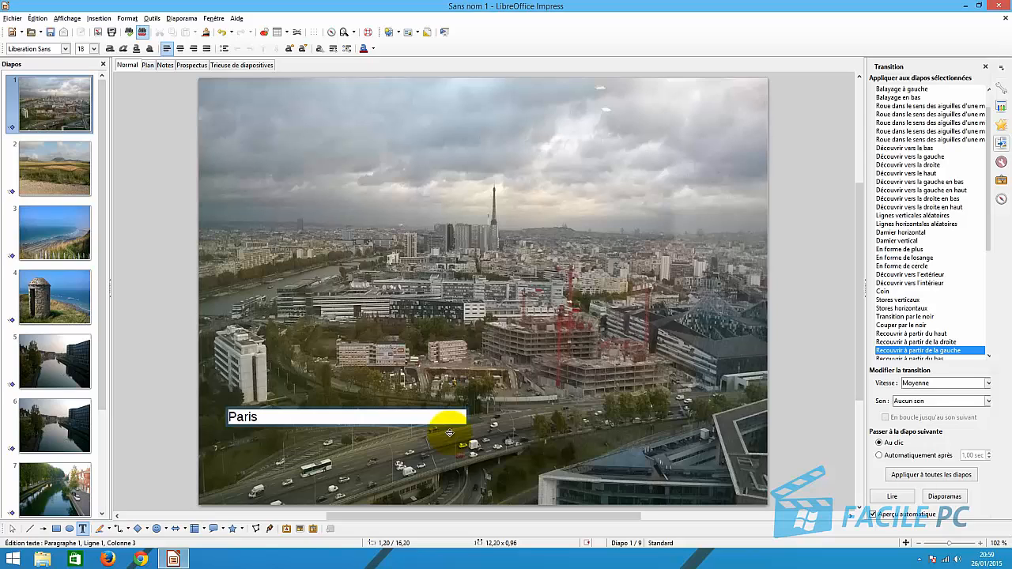
Step: Enlarge the "Paris" text to size 20 and colour it yellow
drag(259, 417, 197, 393)
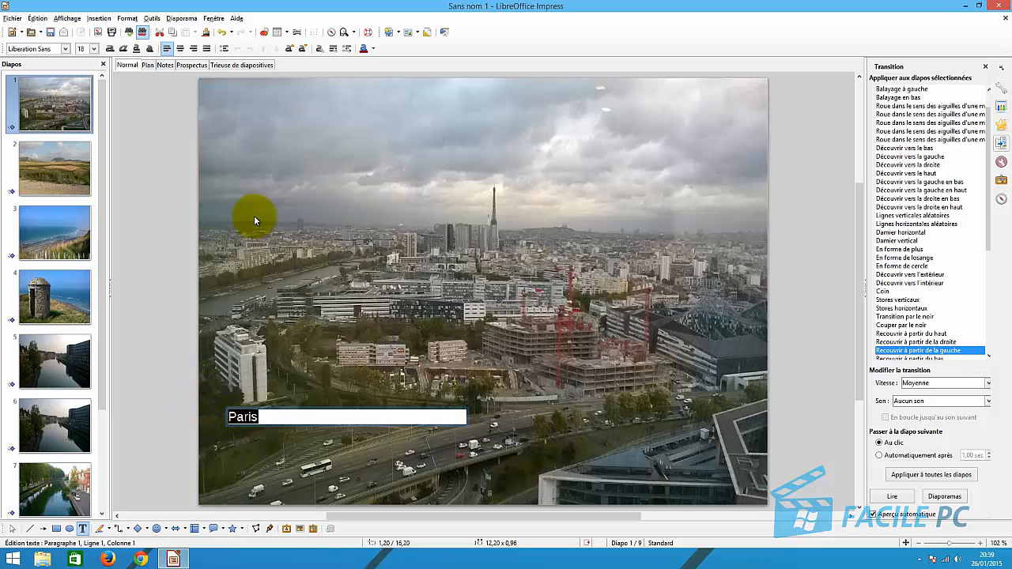
click(290, 49)
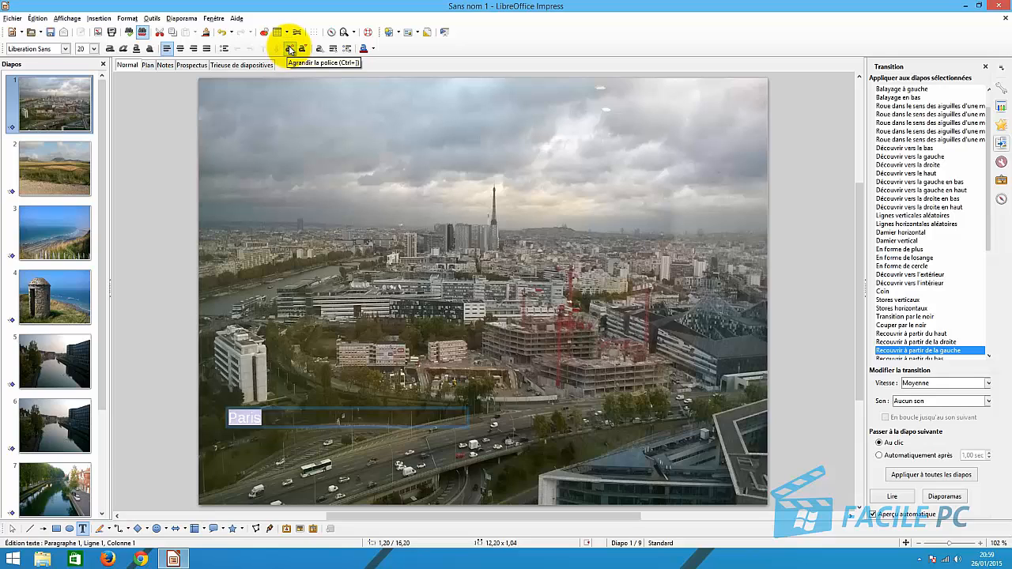
click(375, 49)
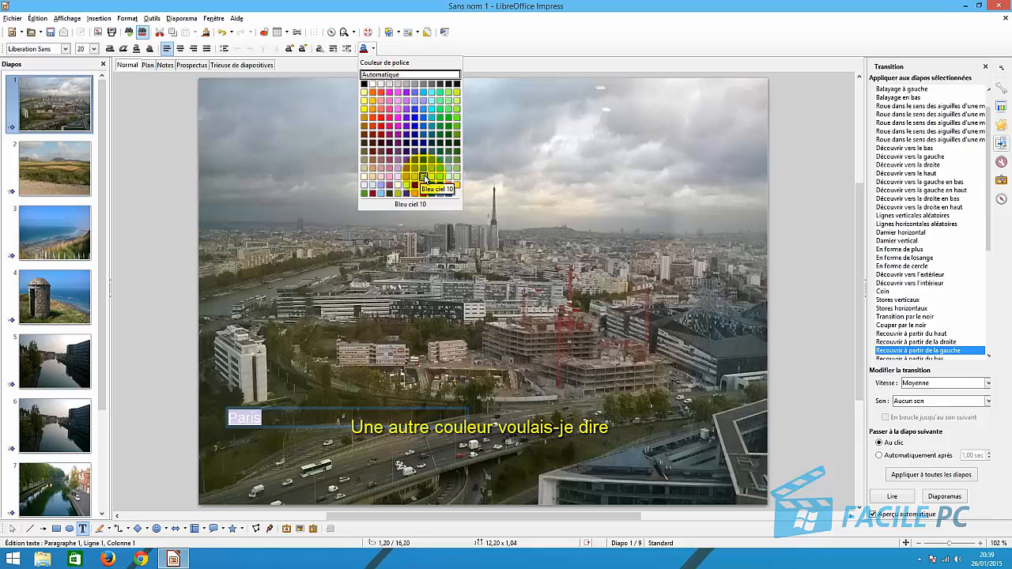
click(363, 109)
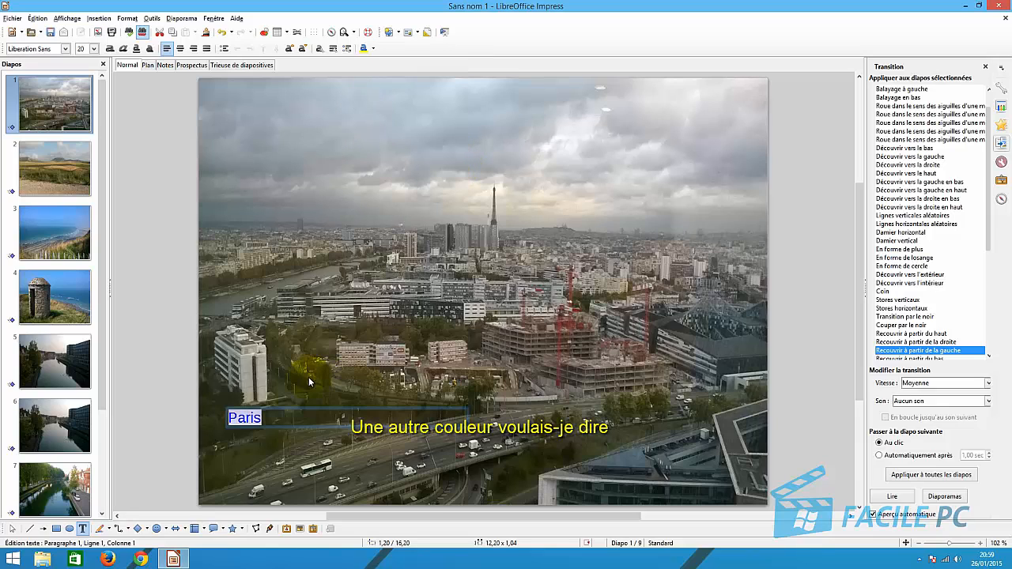
click(255, 454)
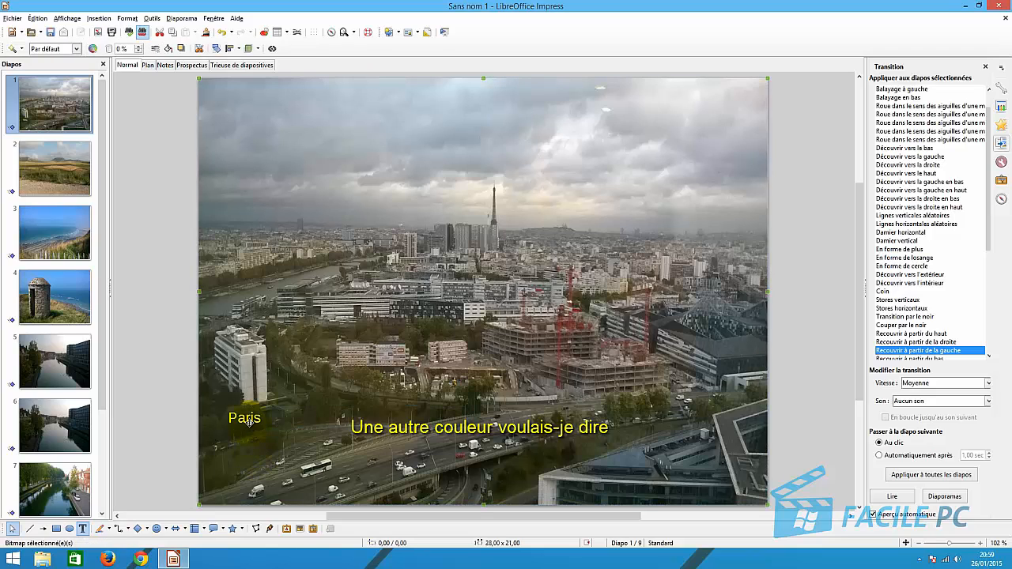
drag(249, 422, 248, 424)
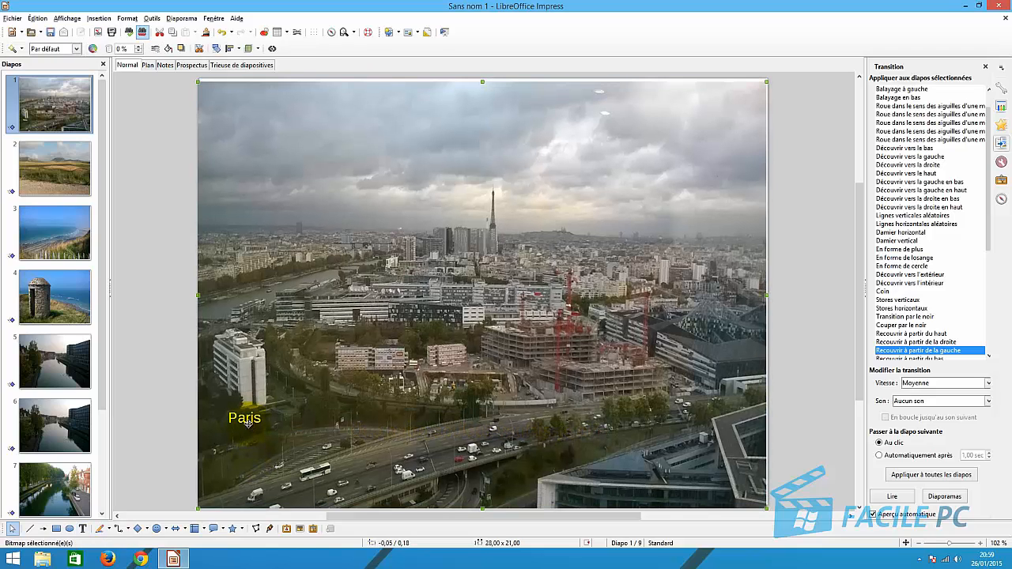
click(222, 37)
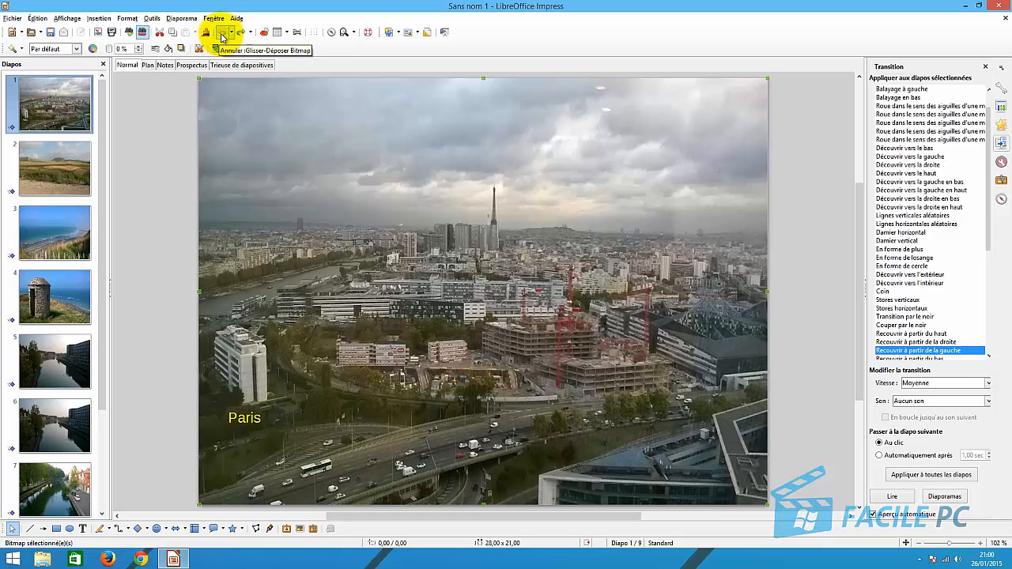
click(224, 36)
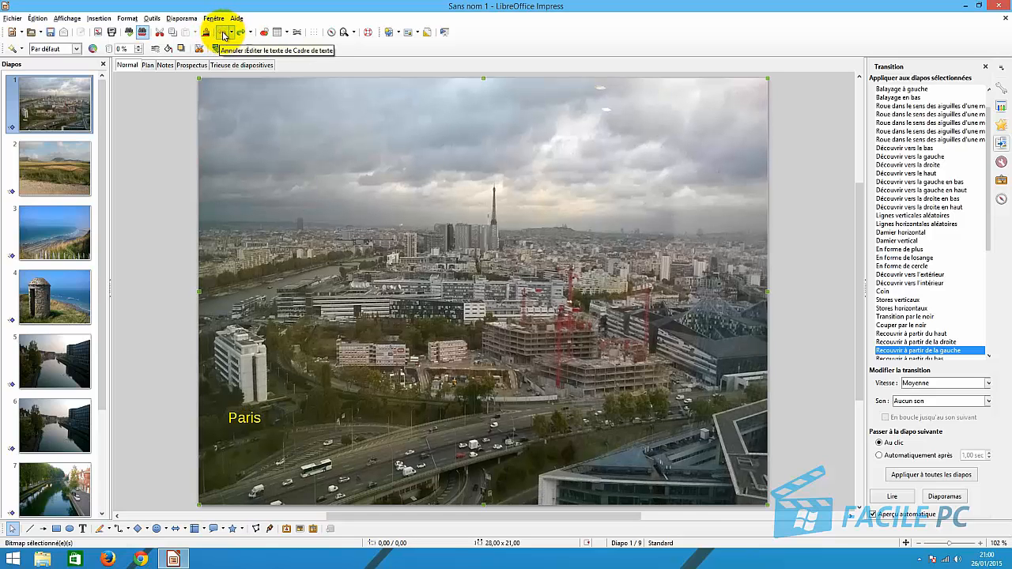
Step: Move the "Paris" text box to the photo's lower-left corner, at about 0.40 / 19.20
click(238, 418)
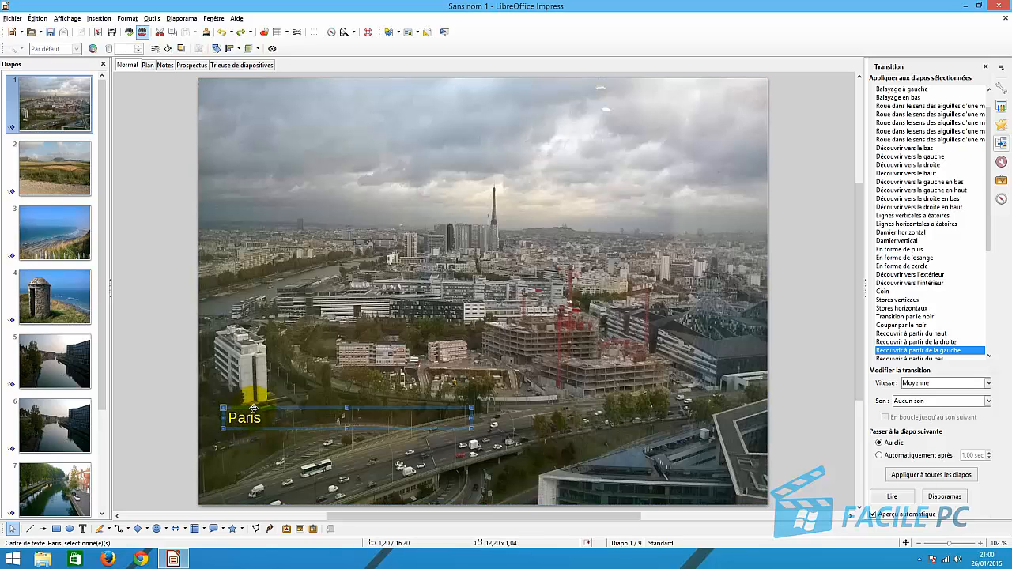
drag(254, 408, 235, 469)
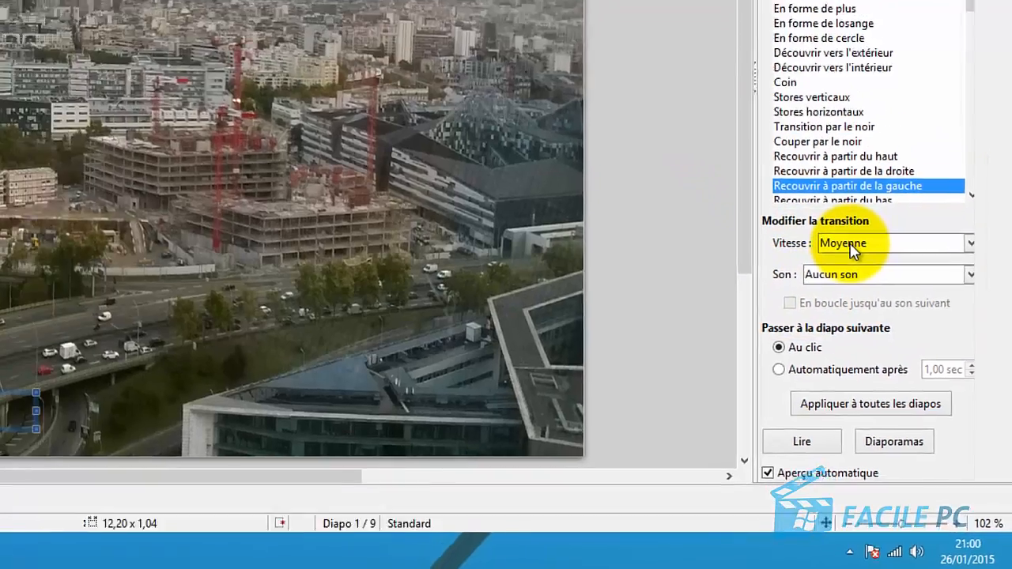
Step: Set slide 1's transition speed to Rapide, after trying Lente, and its transition sound to glasses
click(825, 193)
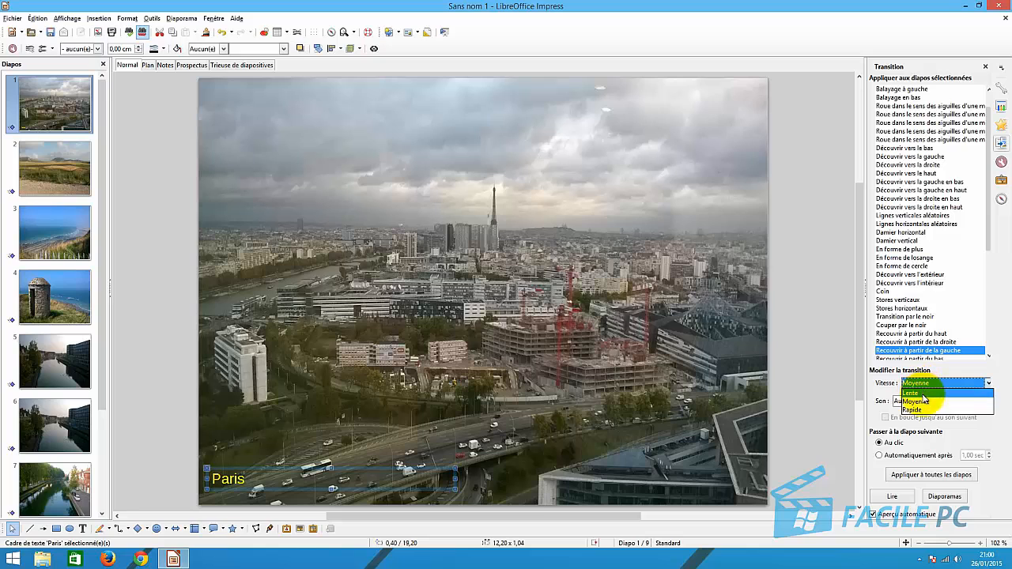
click(922, 393)
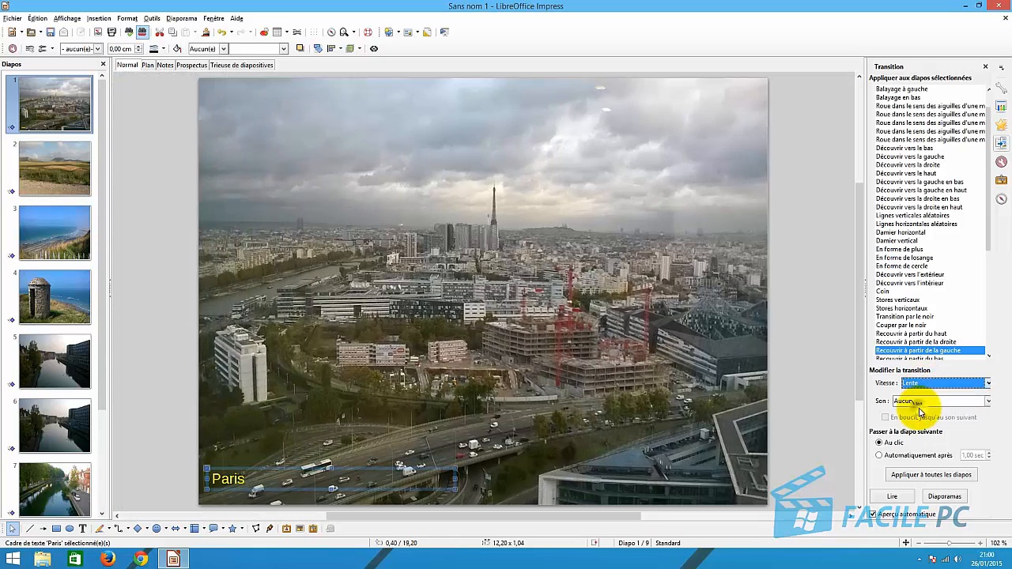
click(919, 412)
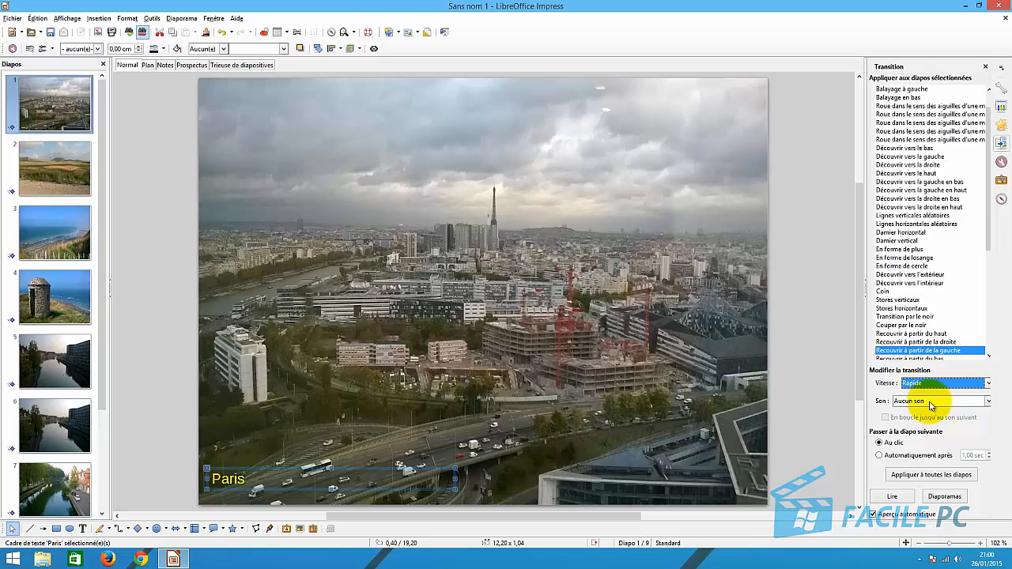
click(931, 405)
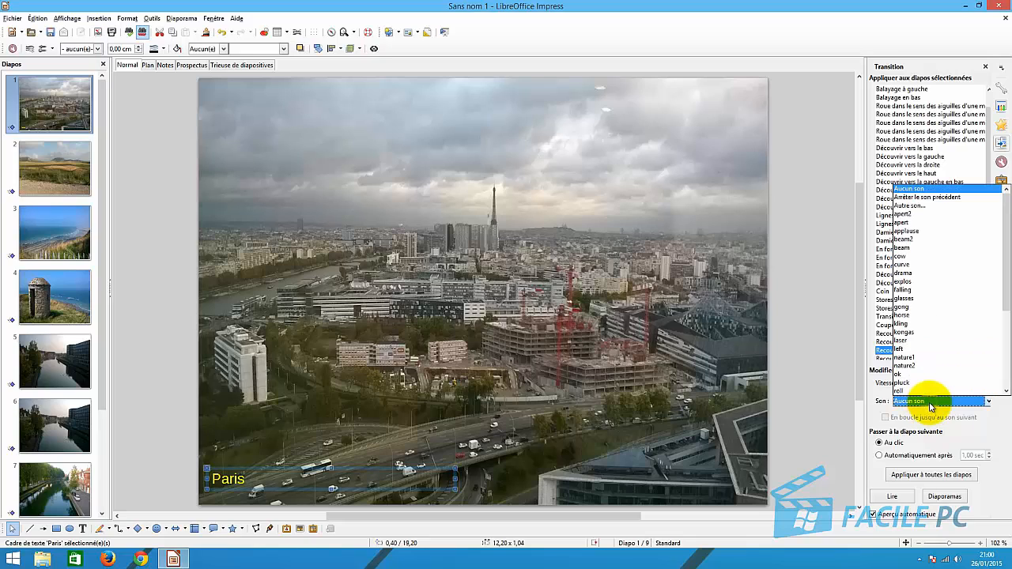
click(928, 301)
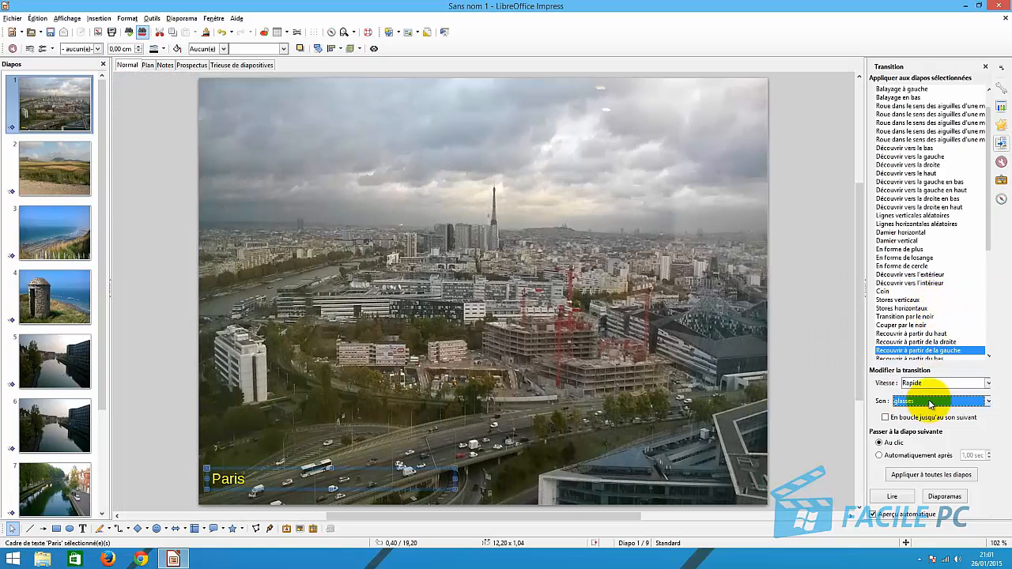
Step: Use the desktop audio file "01 Three Sea Captains" as slide 1's transition sound, after trying strom, and loop it until the next sound
click(930, 402)
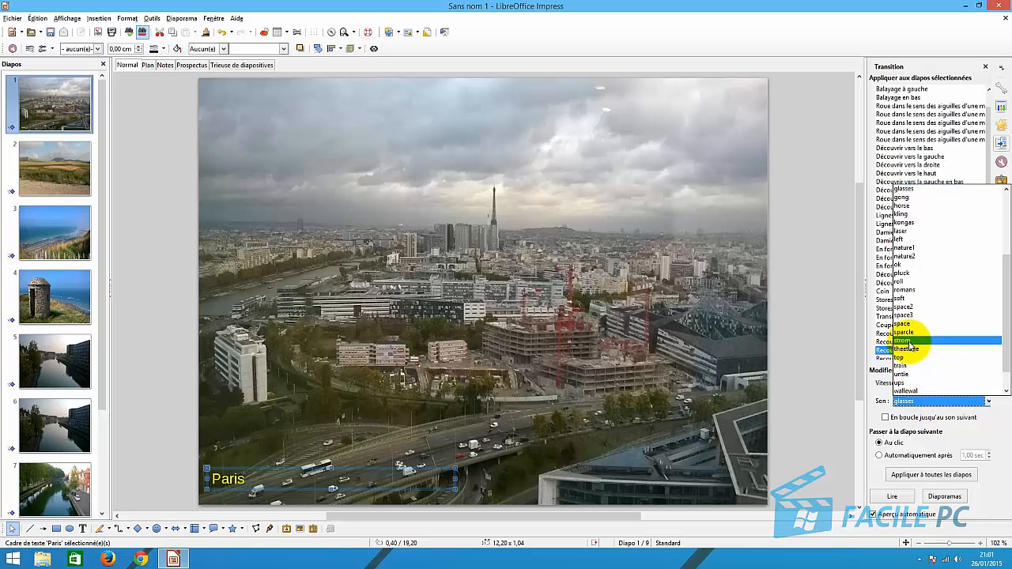
click(907, 340)
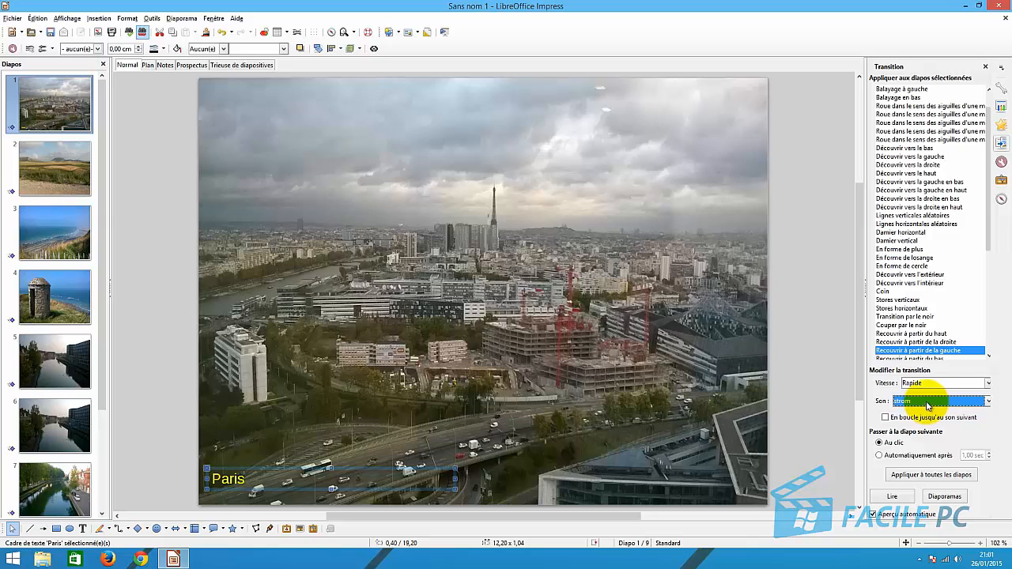
click(928, 403)
scroll(921, 332, up, 5)
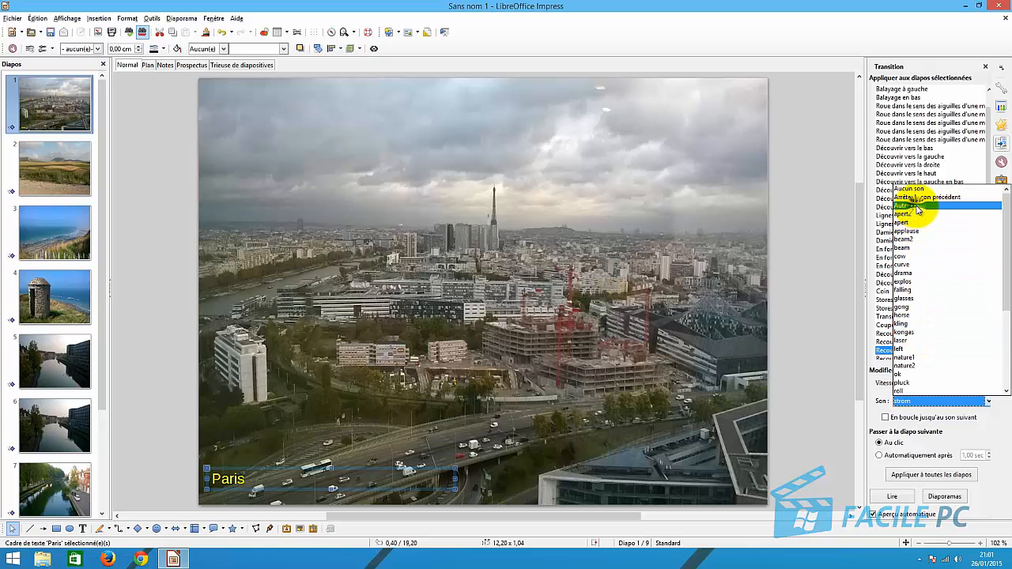
click(917, 207)
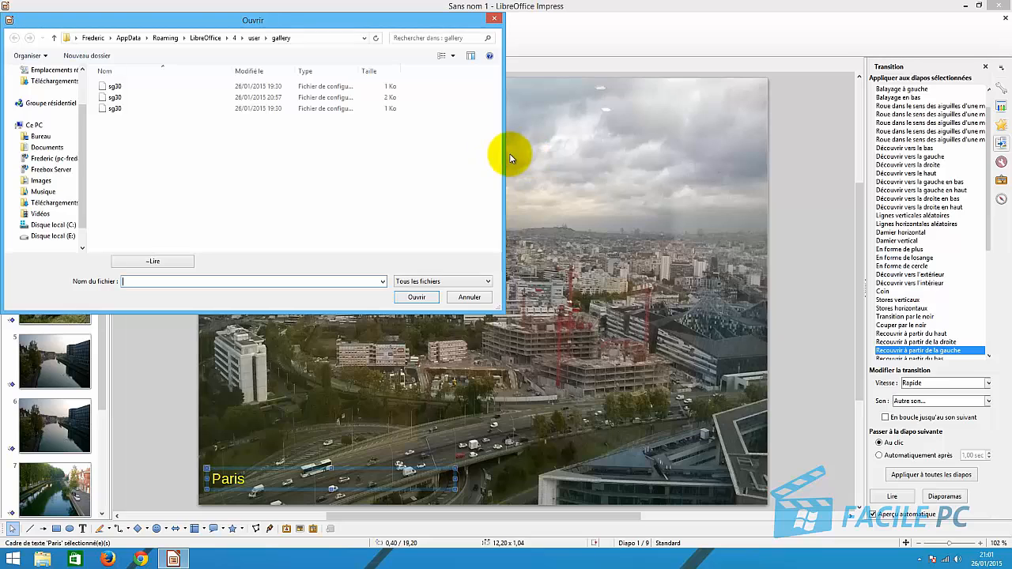
click(37, 139)
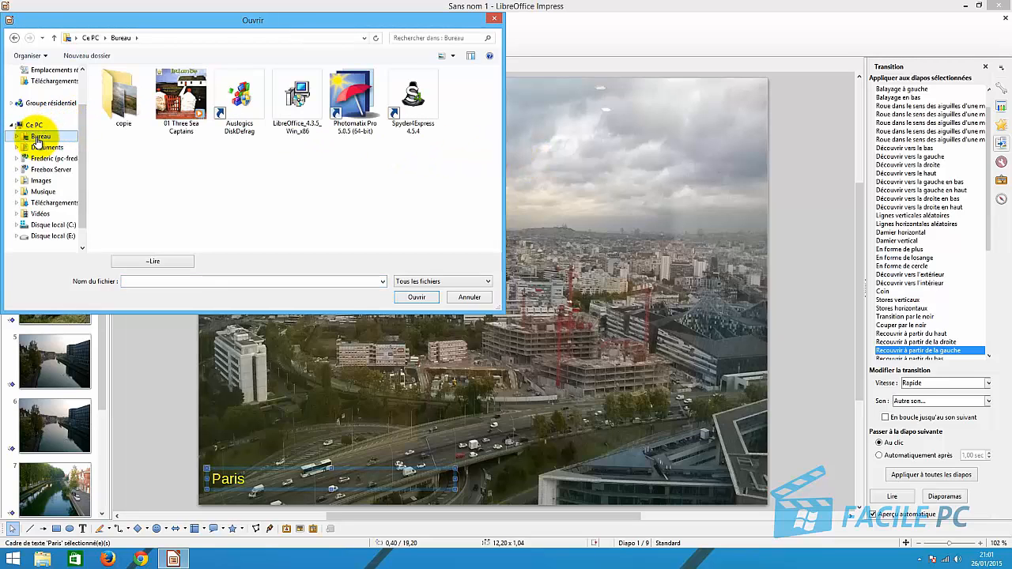
double_click(178, 101)
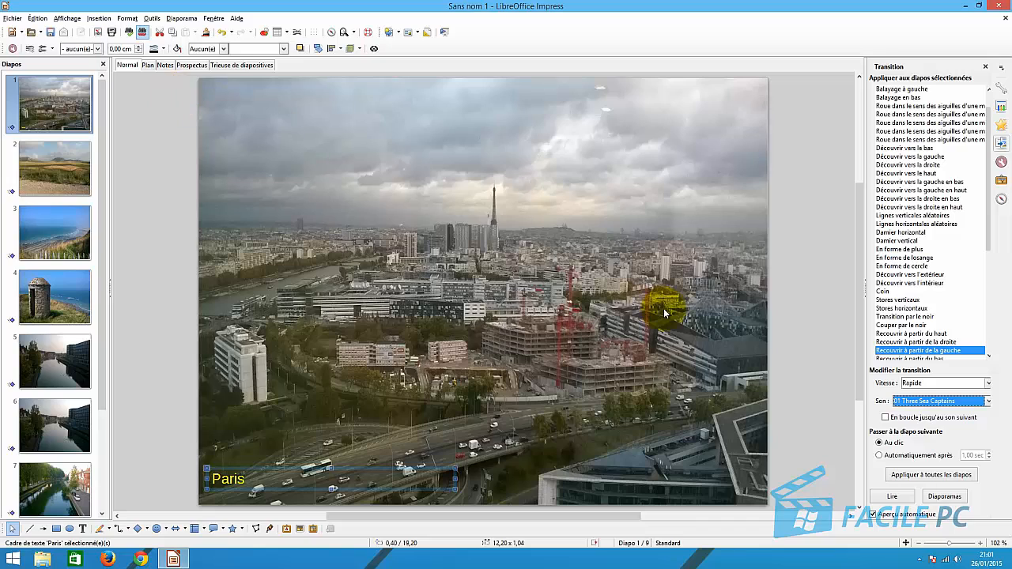
click(886, 417)
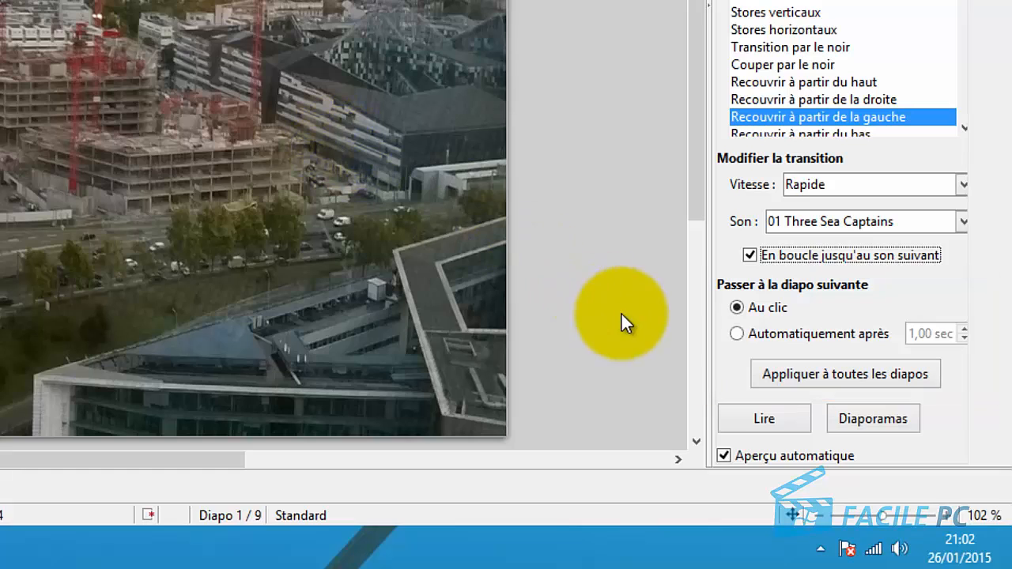
Step: Make slide 1 advance automatically after 10 seconds and apply its transition settings to all slides
click(743, 335)
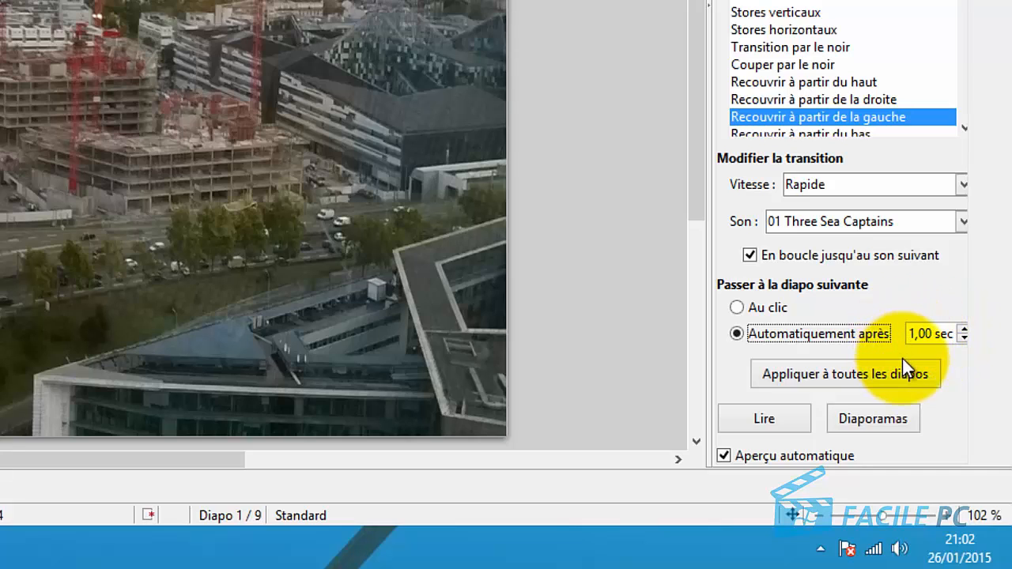
drag(963, 325, 964, 325)
click(963, 326)
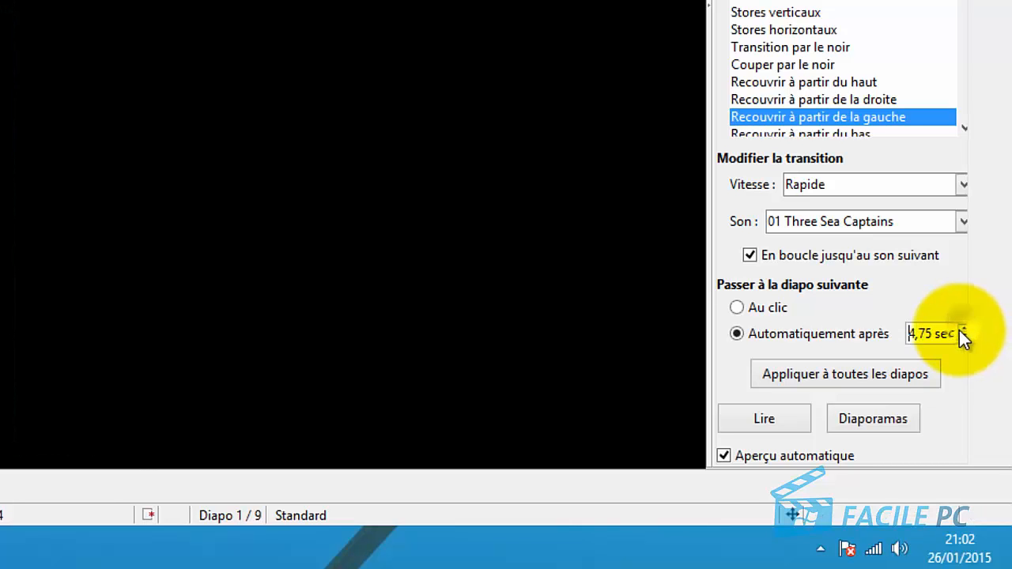
click(962, 339)
click(961, 339)
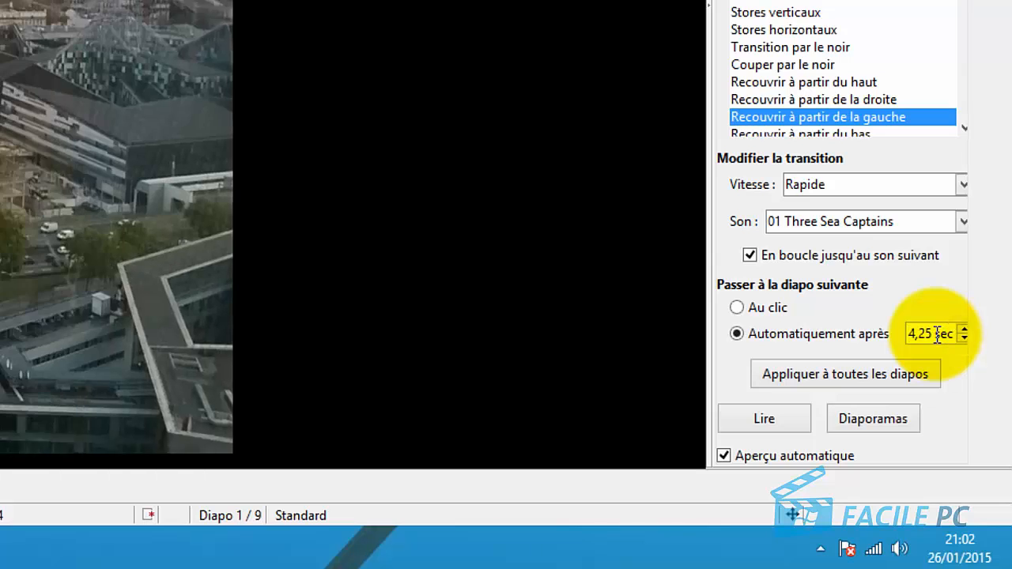
drag(935, 335, 890, 335)
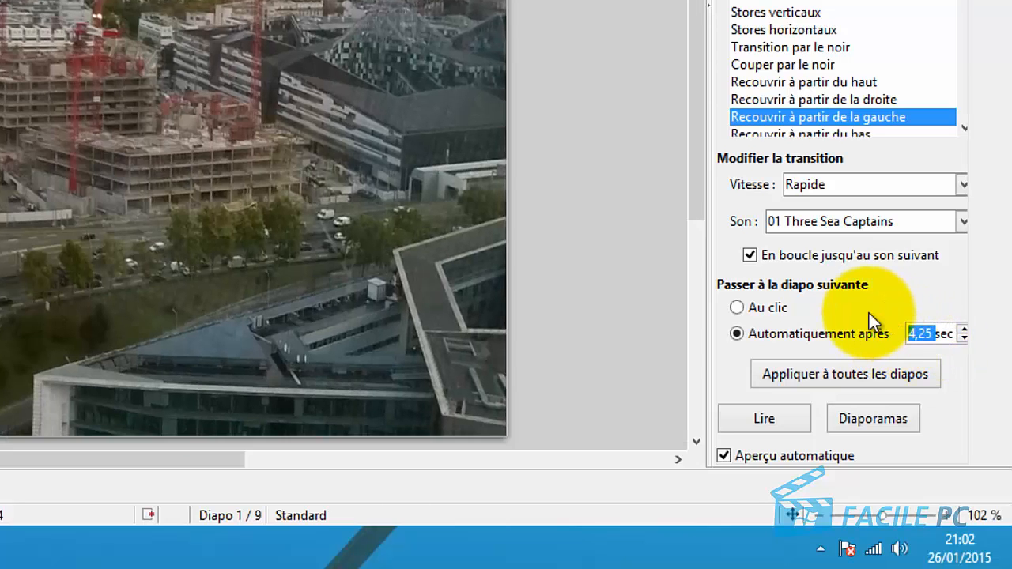
text(10)
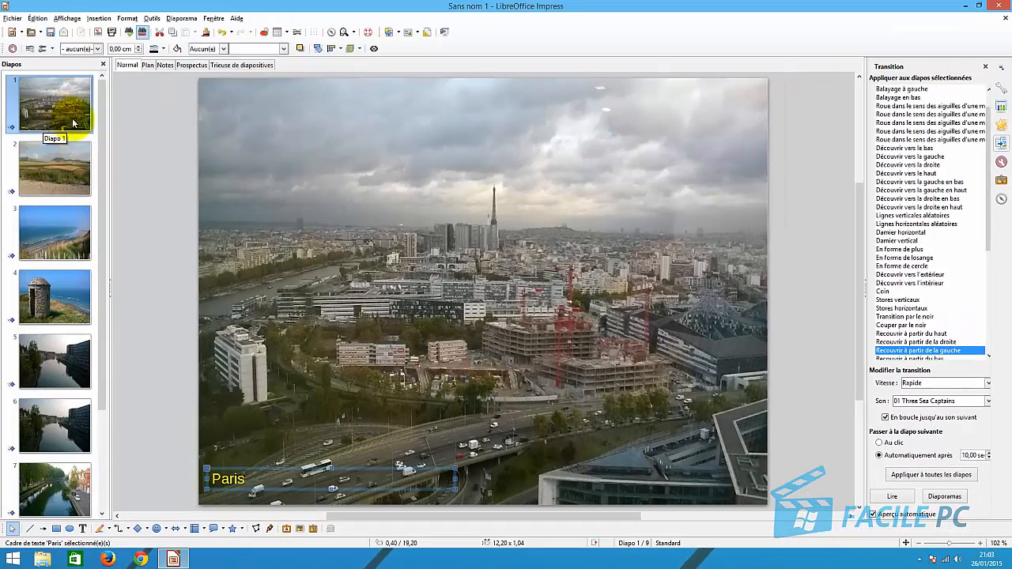
click(924, 476)
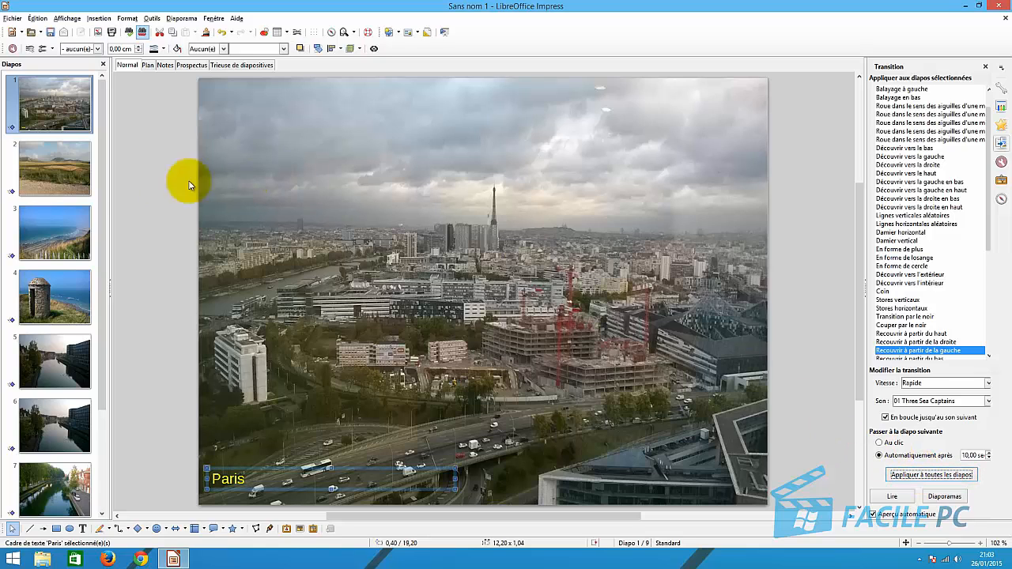
Step: Check the transition settings on slides 2, 4 and 7, and play the slideshow
click(64, 179)
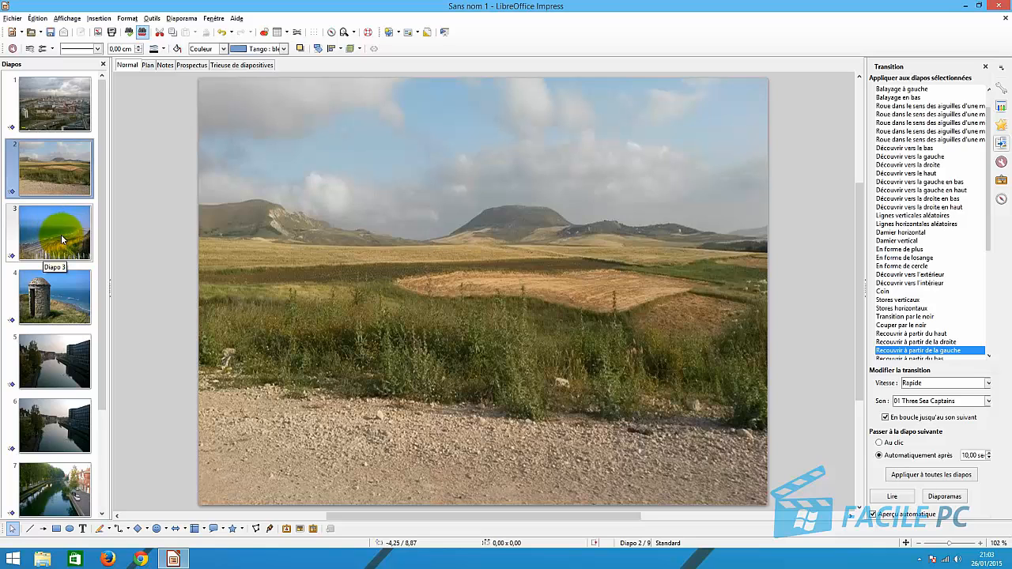
click(65, 300)
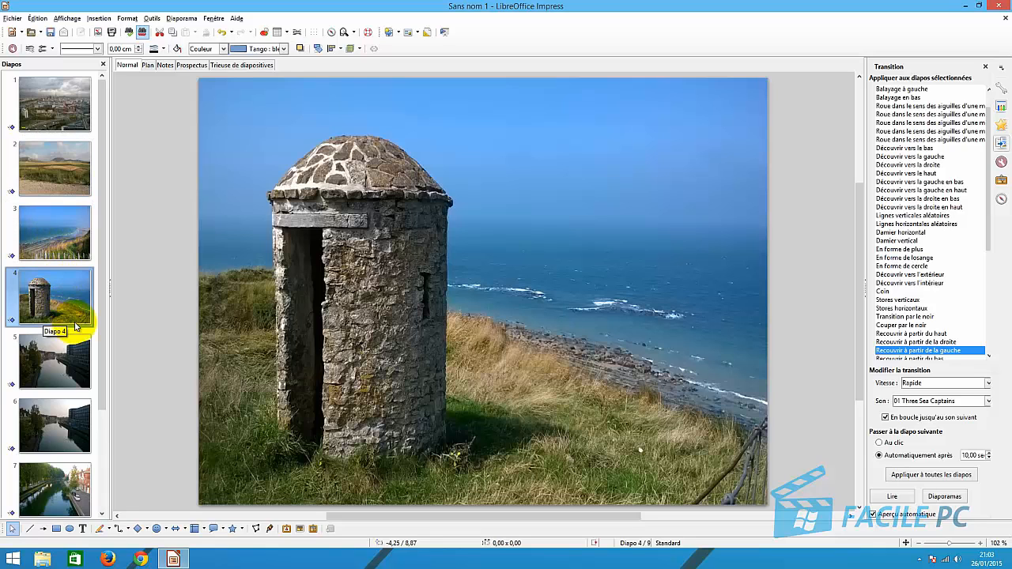
click(67, 492)
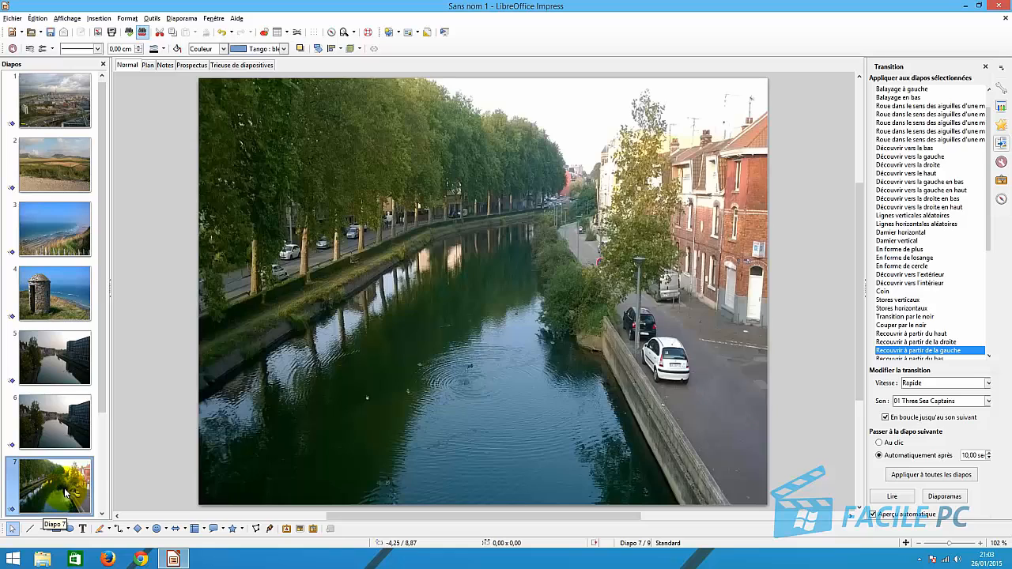
scroll(90, 416, down, 3)
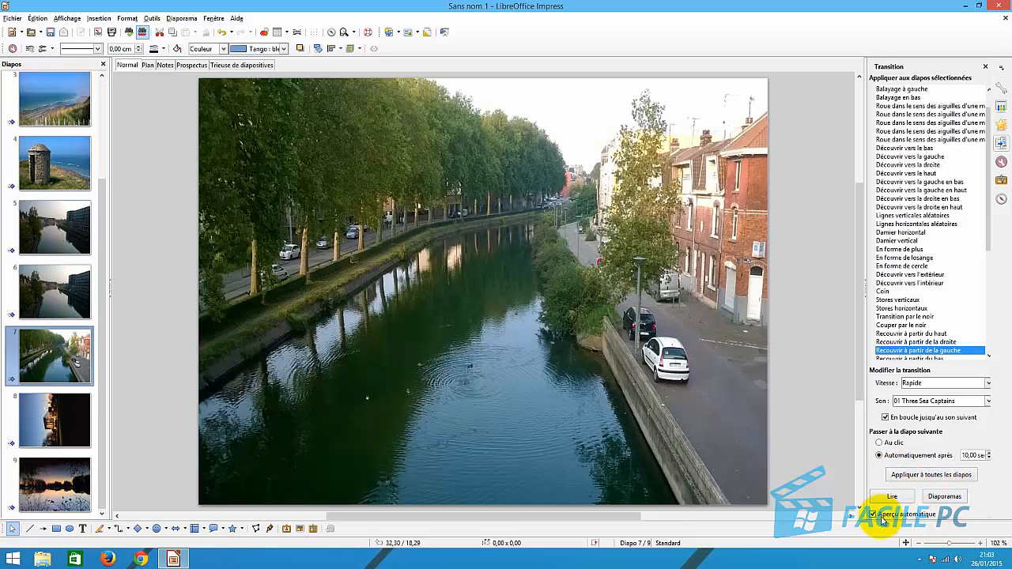
click(939, 498)
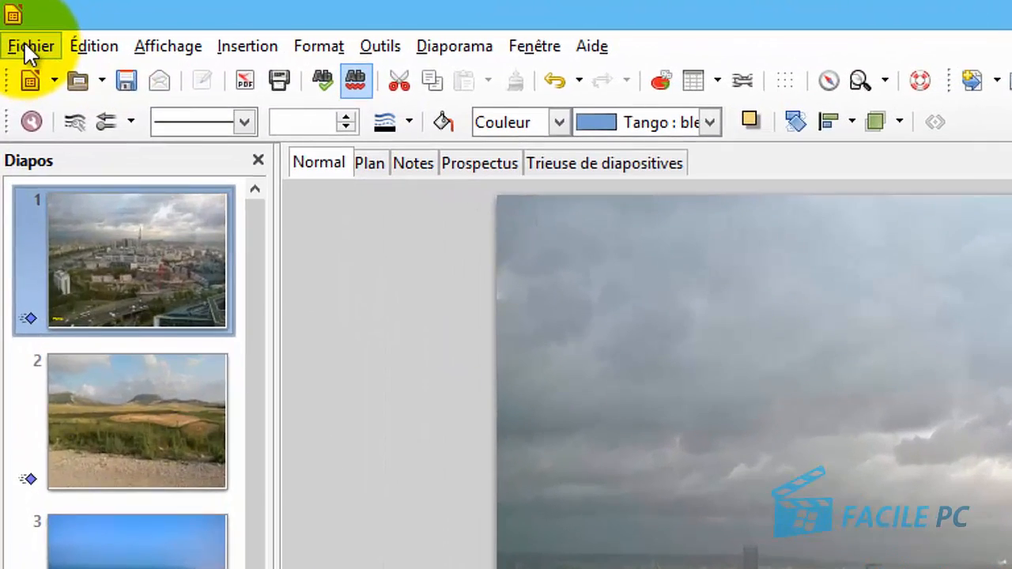
Step: Start saving the presentation under a new name, choosing the desktop (Bureau) as location and "mon diaporama" as file name
click(11, 17)
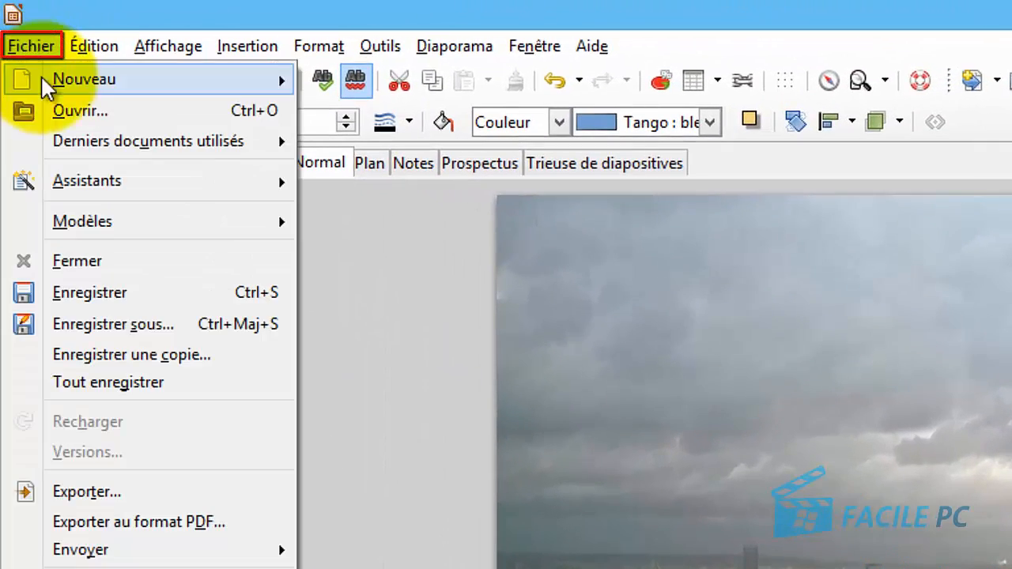
click(107, 330)
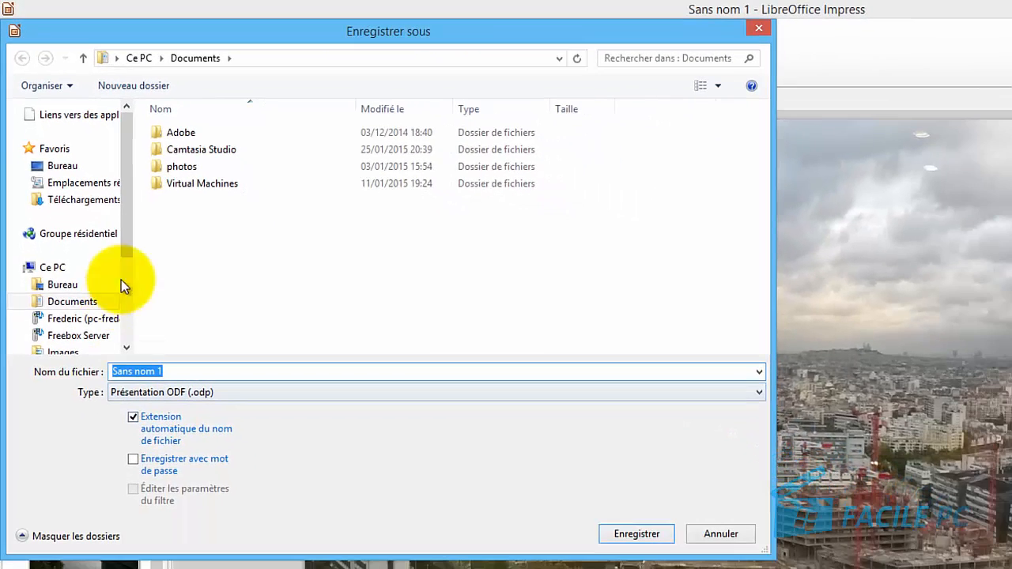
click(57, 168)
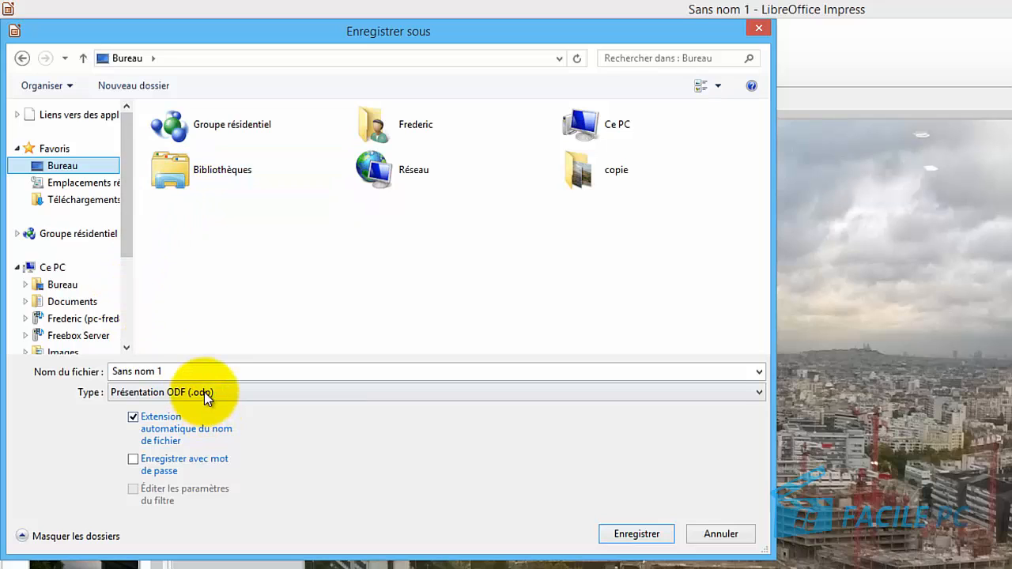
drag(204, 372, 115, 369)
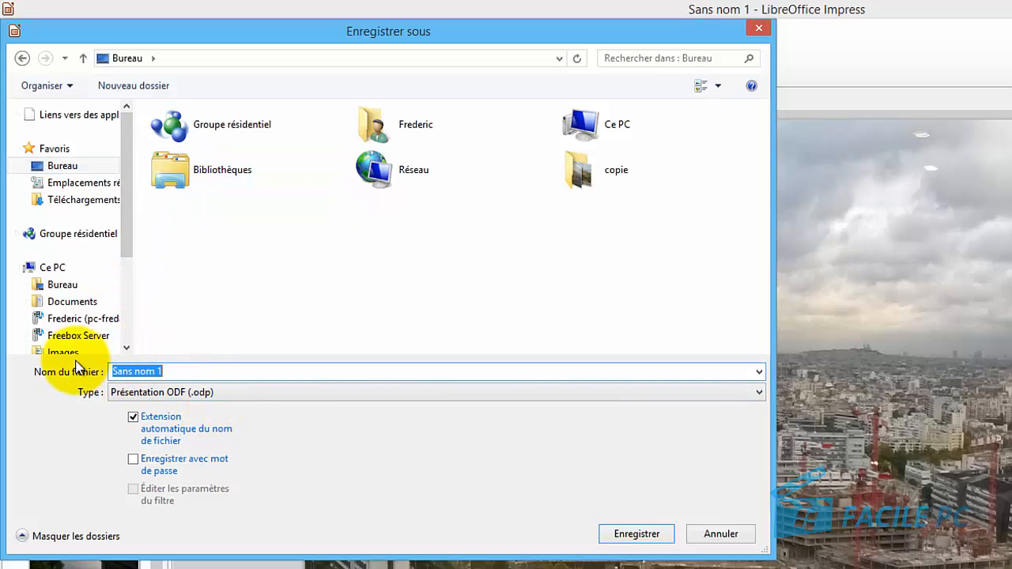
text(mo)
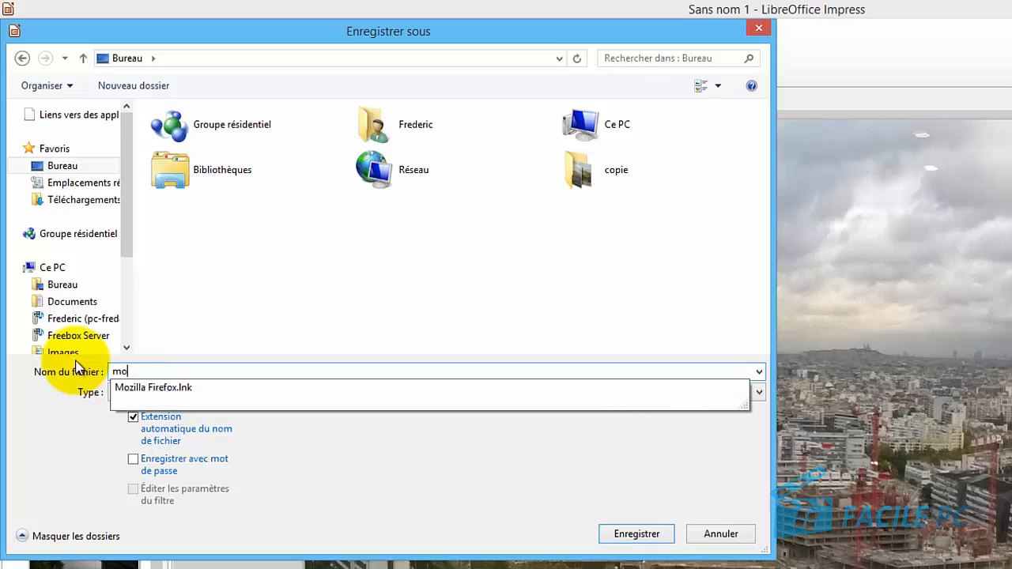
text(n diaporama)
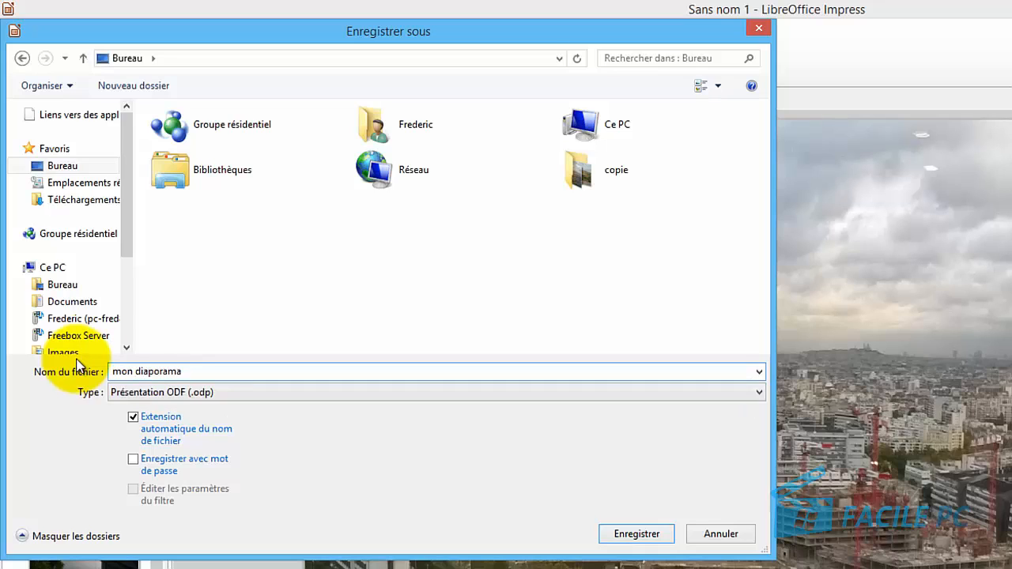
Step: Save the file as Microsoft PowerPoint 97/2000/XP/2003 AutoPlay (.pps), keeping that format instead of ODF
click(154, 394)
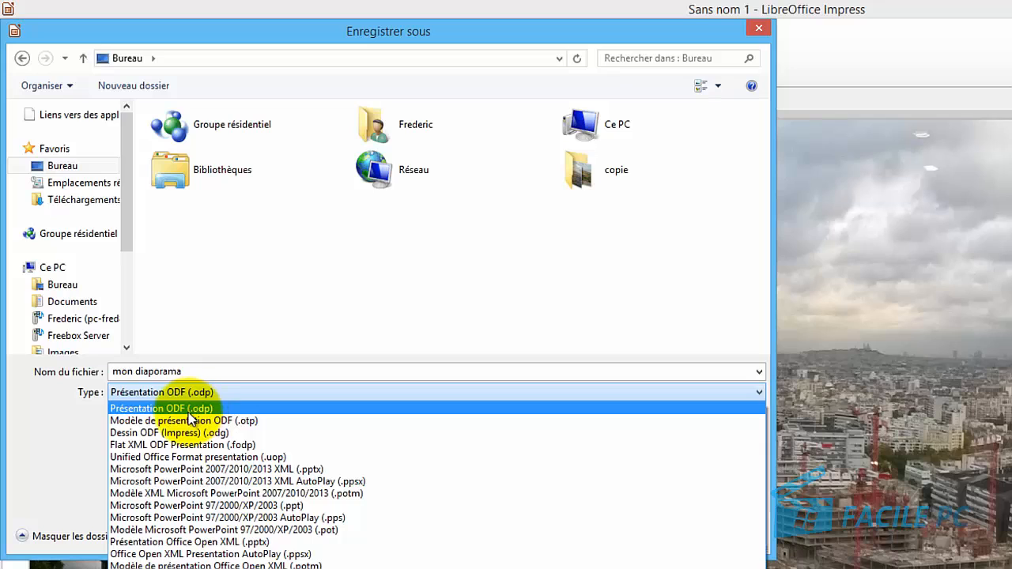
click(162, 518)
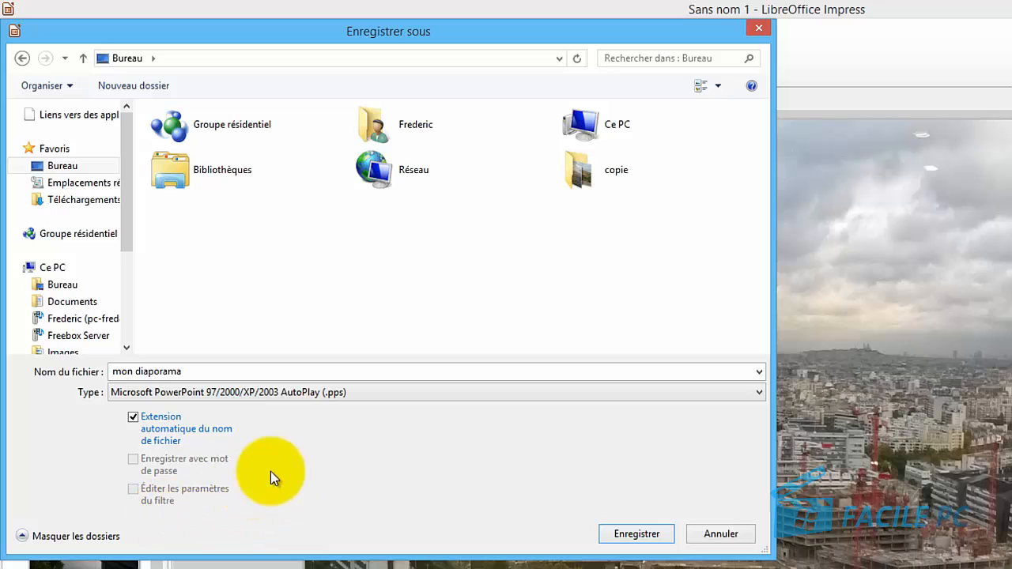
click(656, 536)
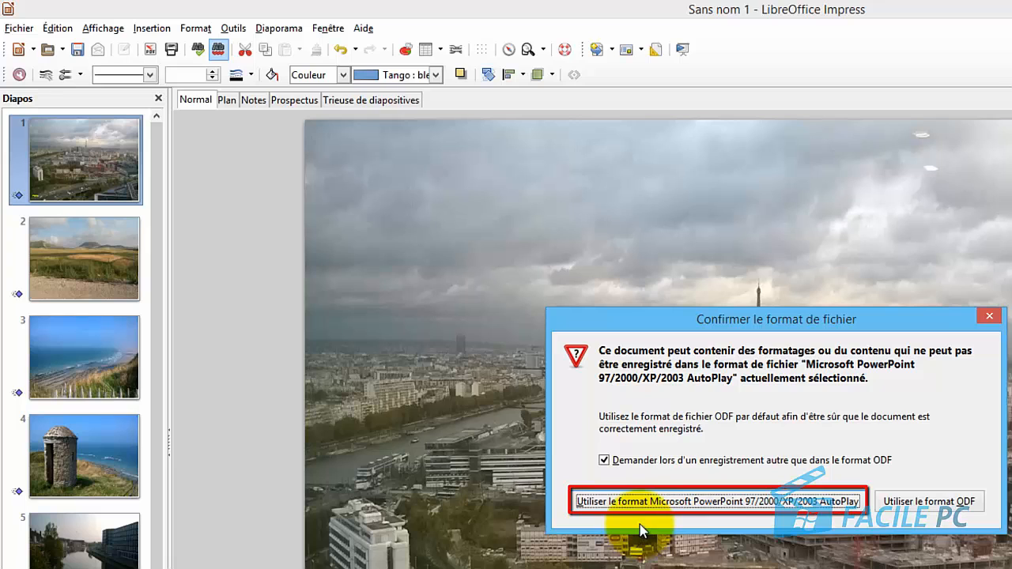
click(662, 503)
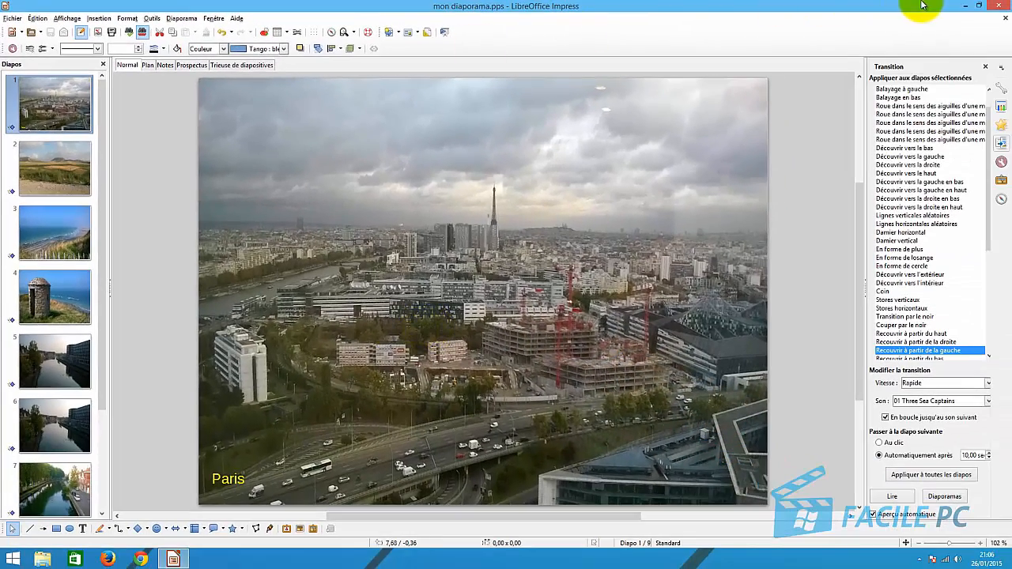
Step: Close the presentation, play the saved "mon diaporama" file from the desktop, and stop the playback
click(1001, 6)
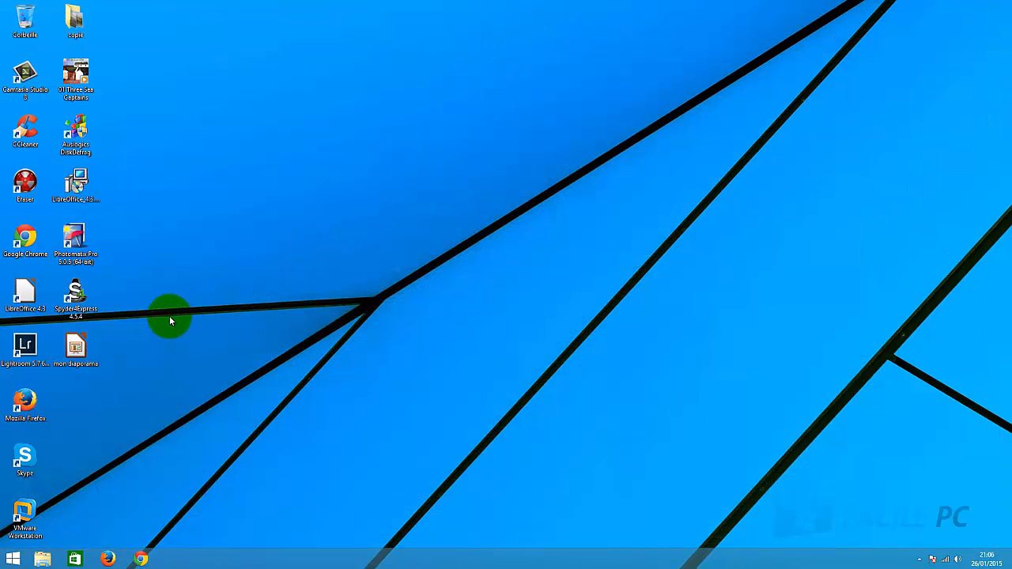
double_click(71, 356)
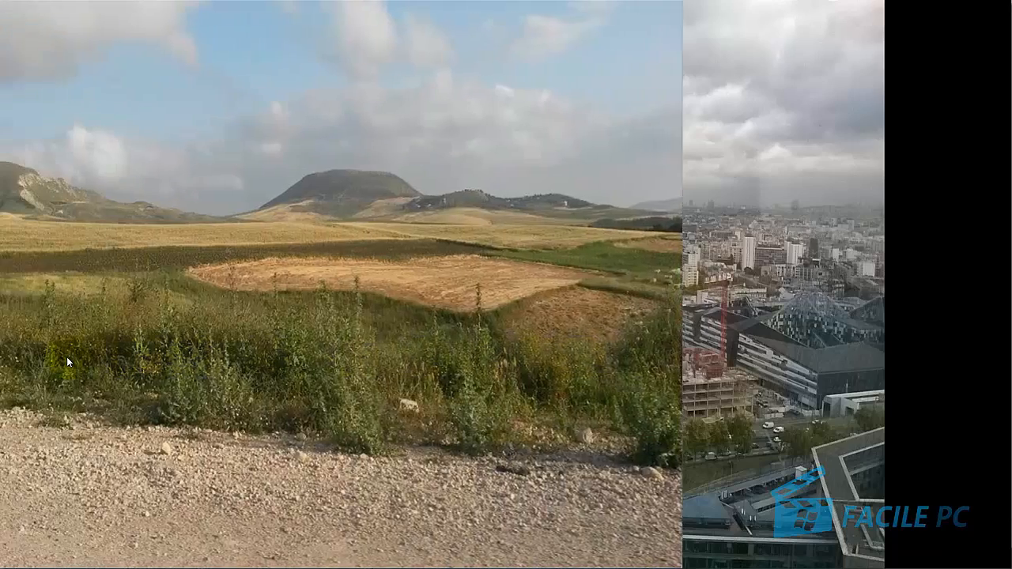
key(Escape)
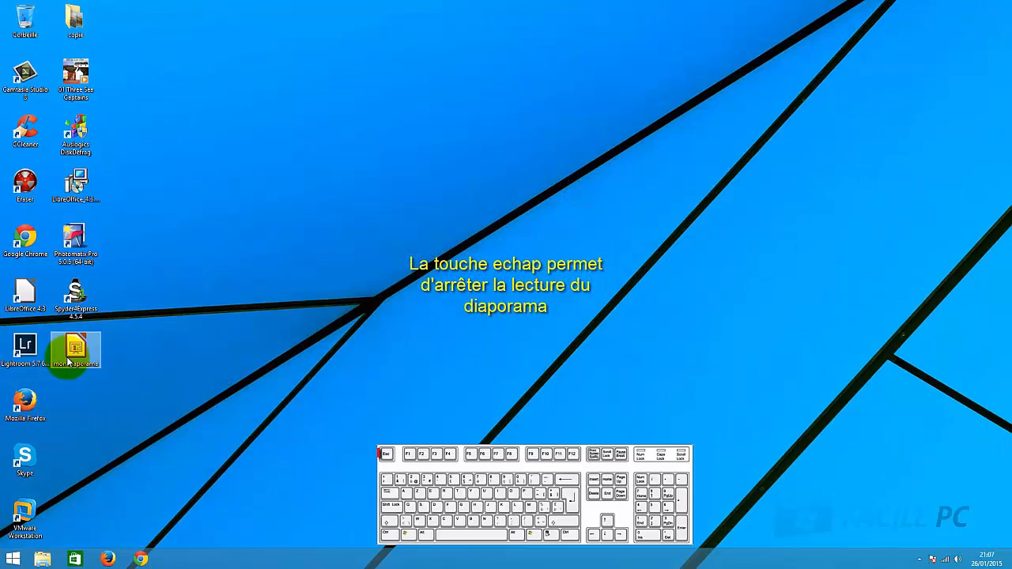